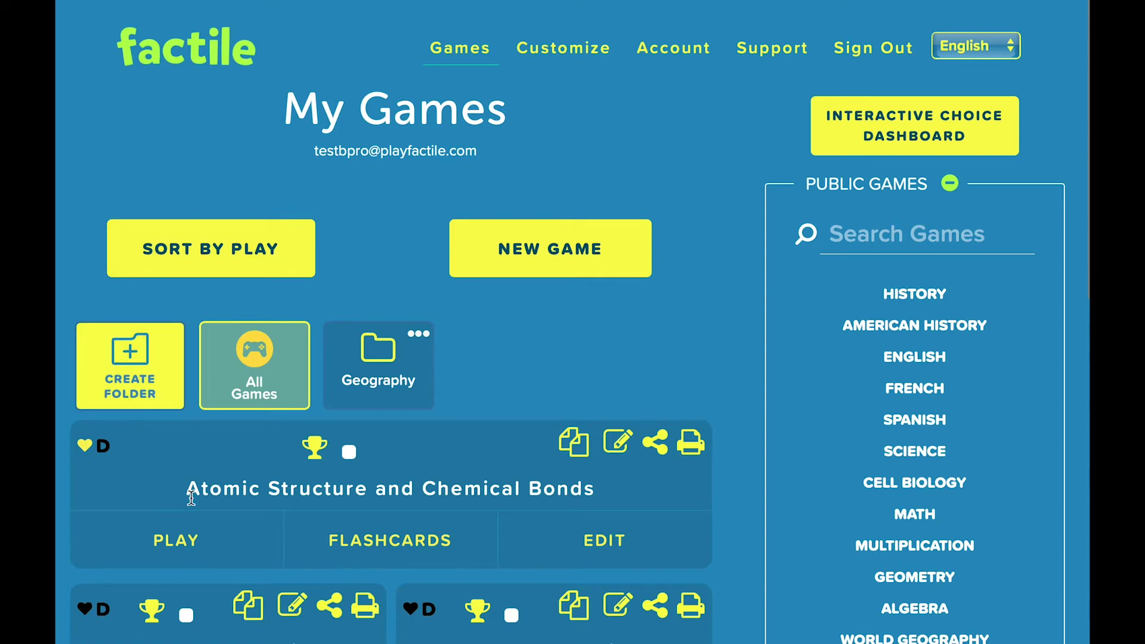
Step: Start the Atomic Structure and Chemical Bonds game with 2 teams, buzzer mode off, and automatically selected team captains
click(184, 535)
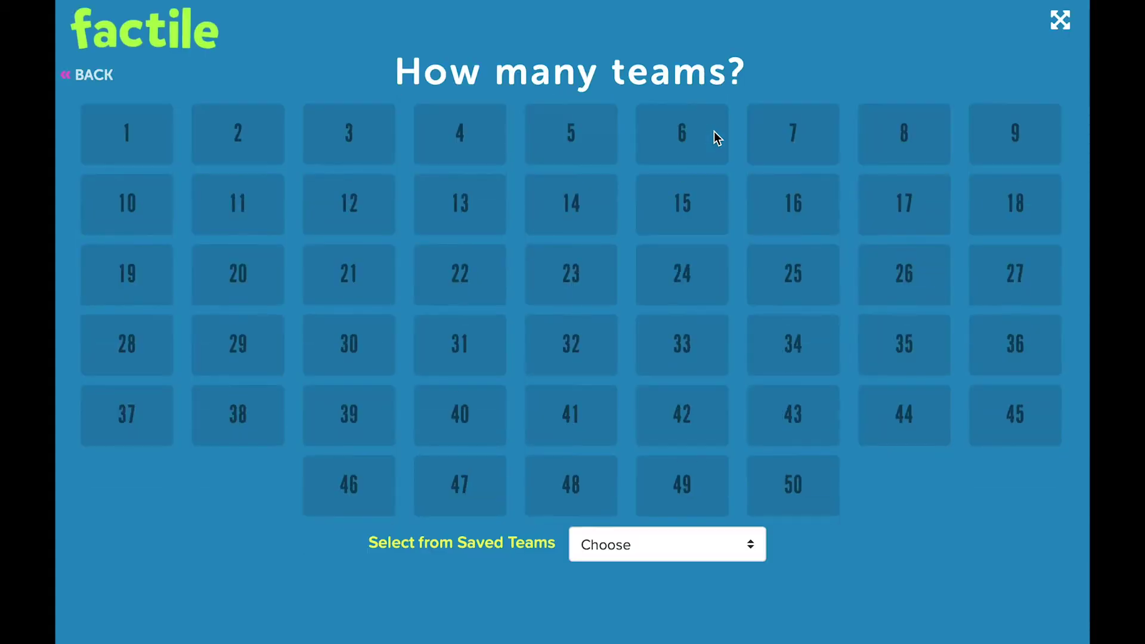
click(246, 131)
click(501, 223)
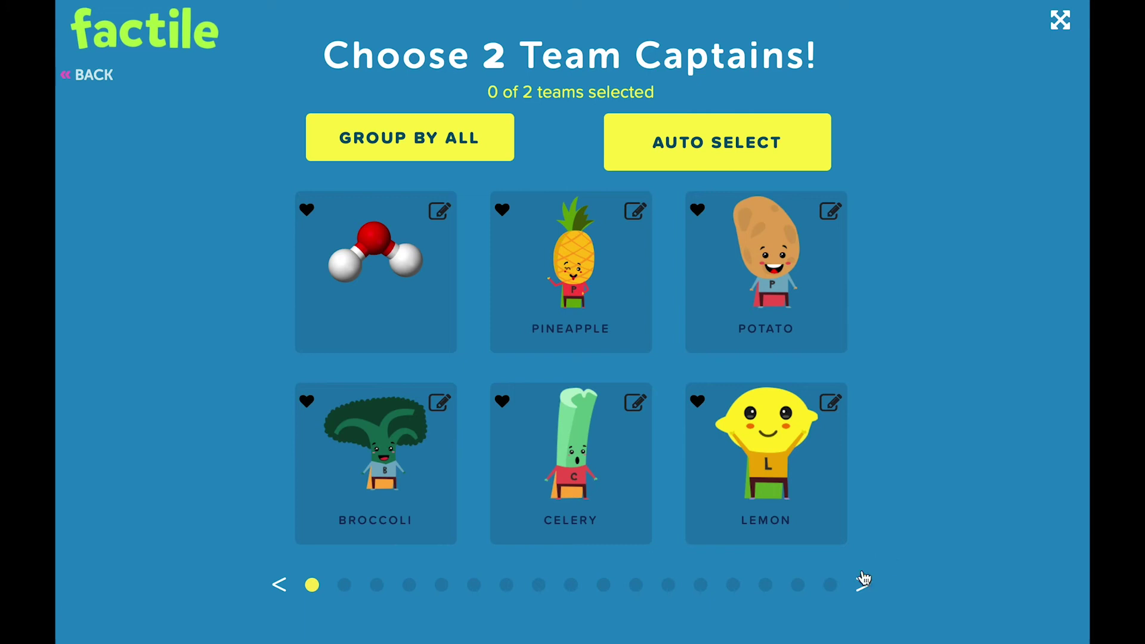
click(734, 157)
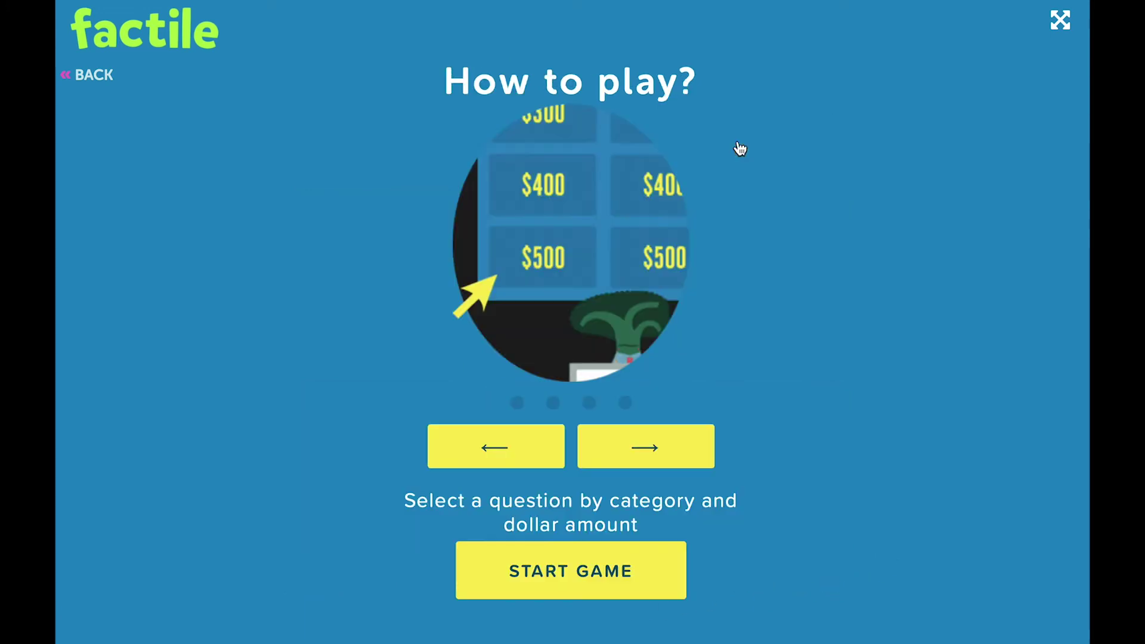
click(600, 570)
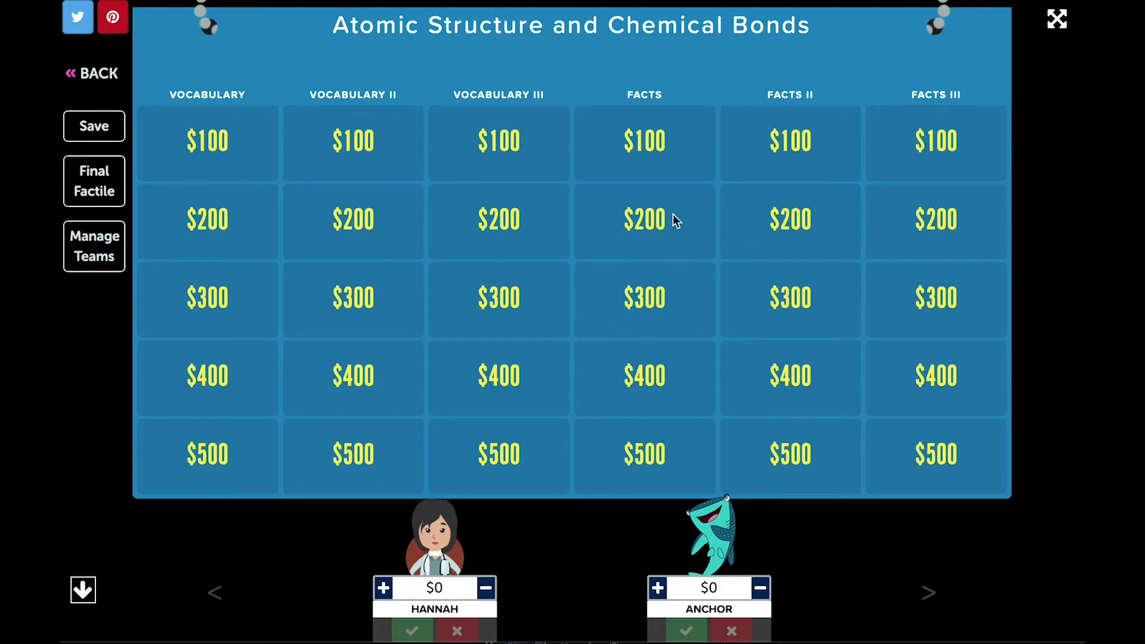
Step: Play the $100 question in Vocabulary II, mark team Anchor's answer correct, and return to the game board
click(389, 137)
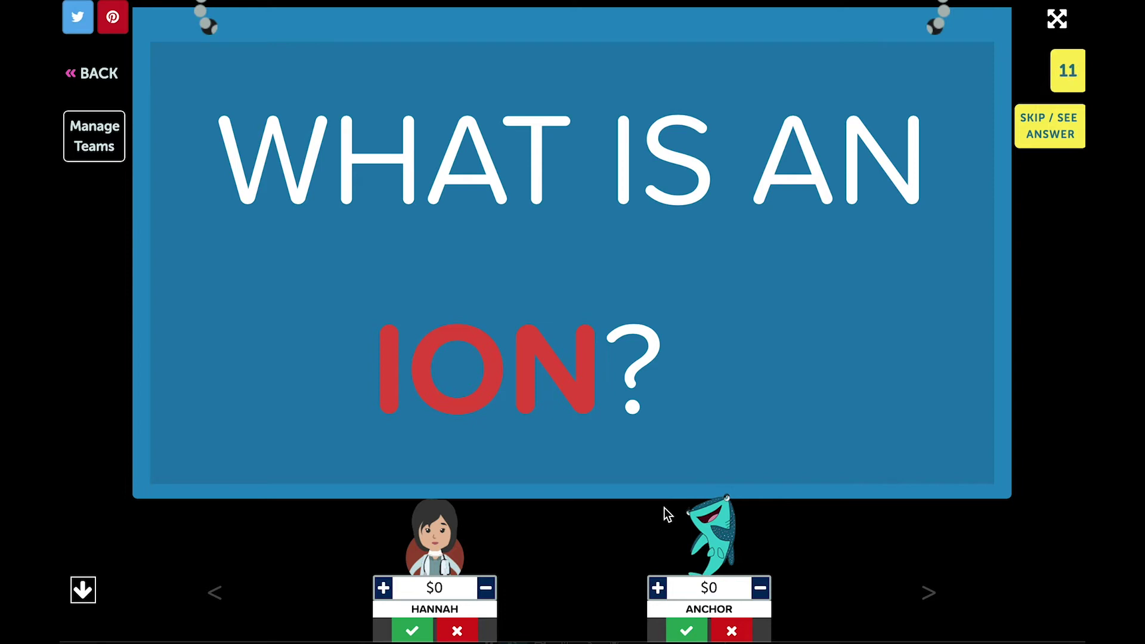
click(686, 626)
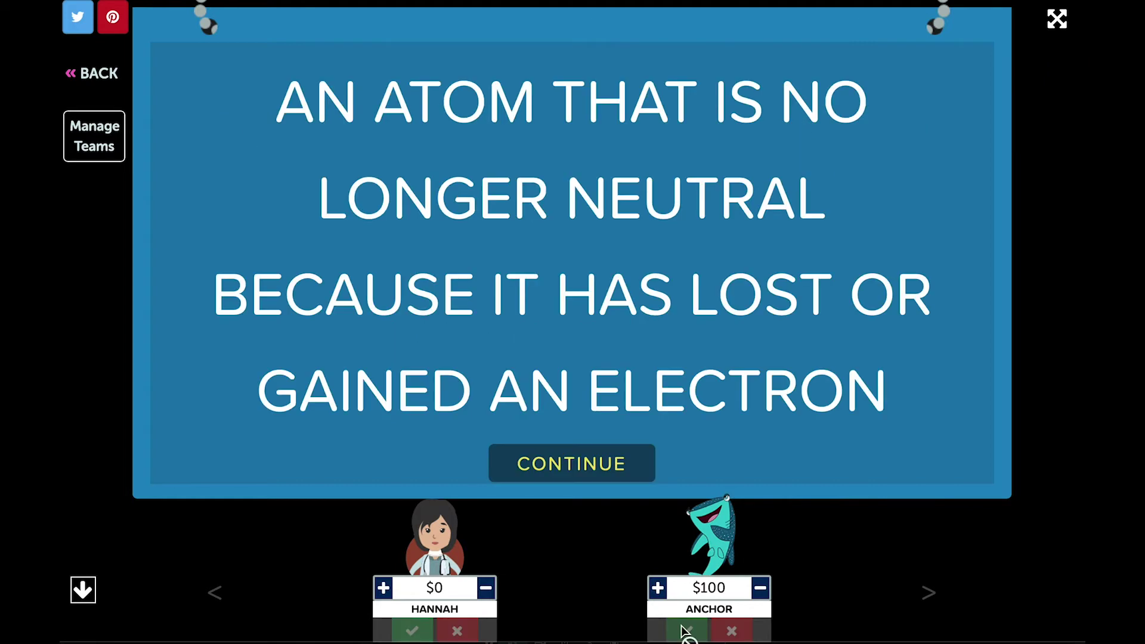
click(585, 477)
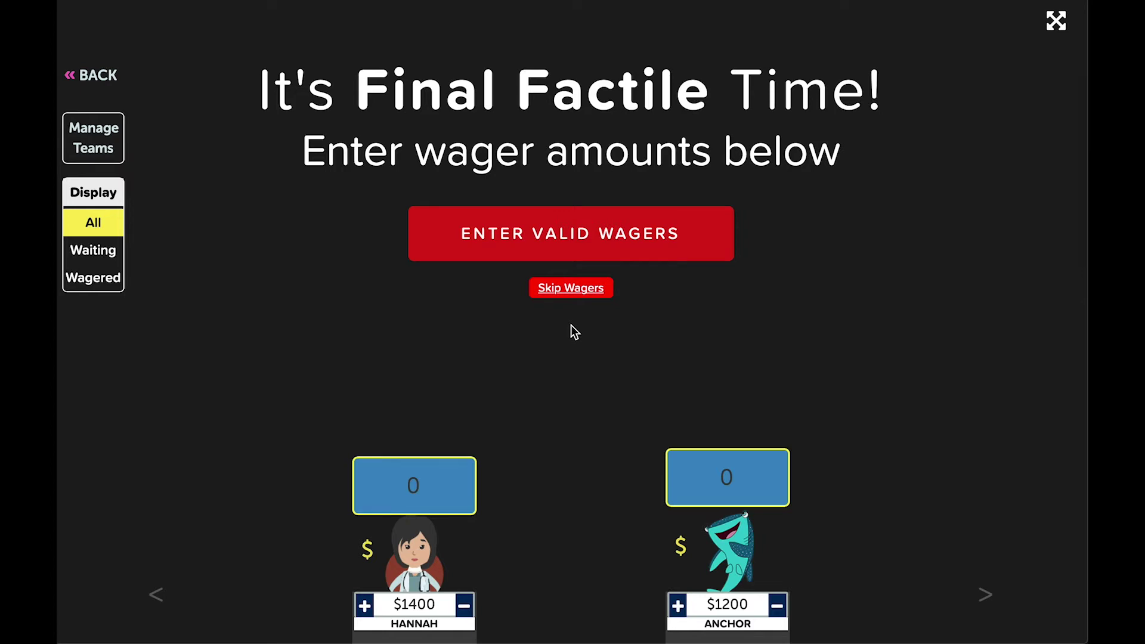
Step: Enter Final Factile wagers of 1400 for the doctor team and 1200 for Anchor, and start the final question
click(434, 485)
text(1400)
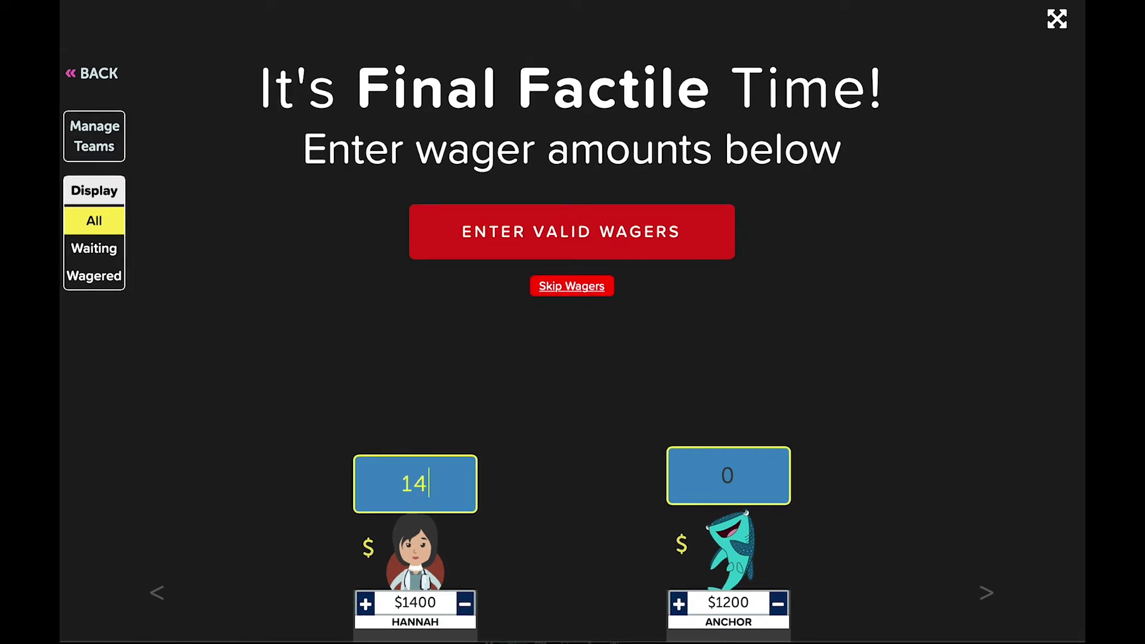
click(731, 476)
text(1200)
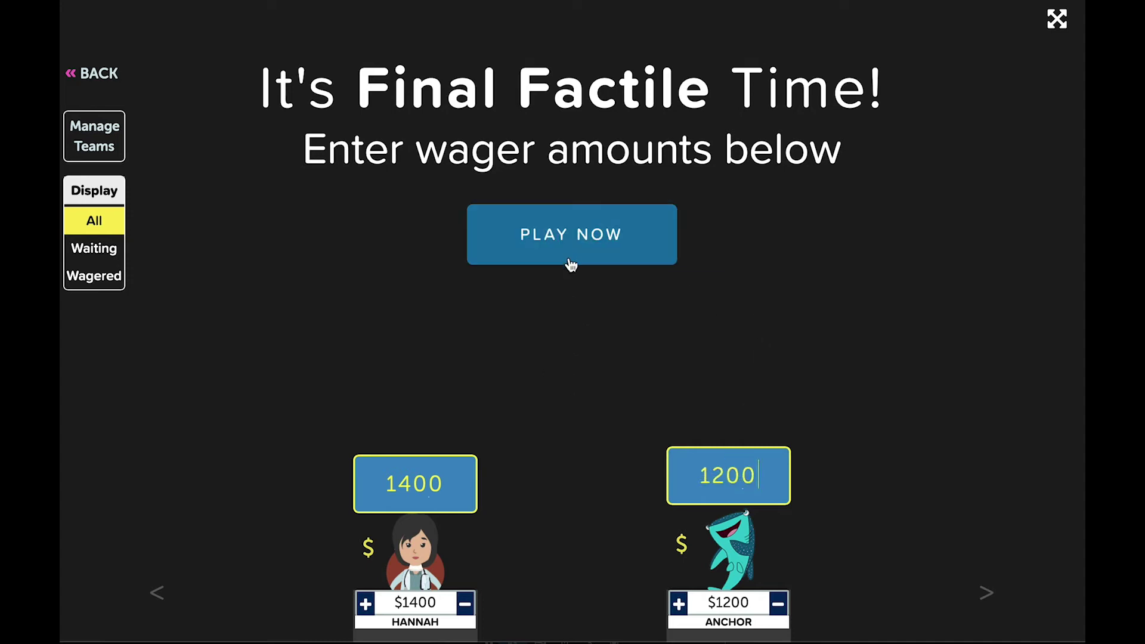
click(570, 256)
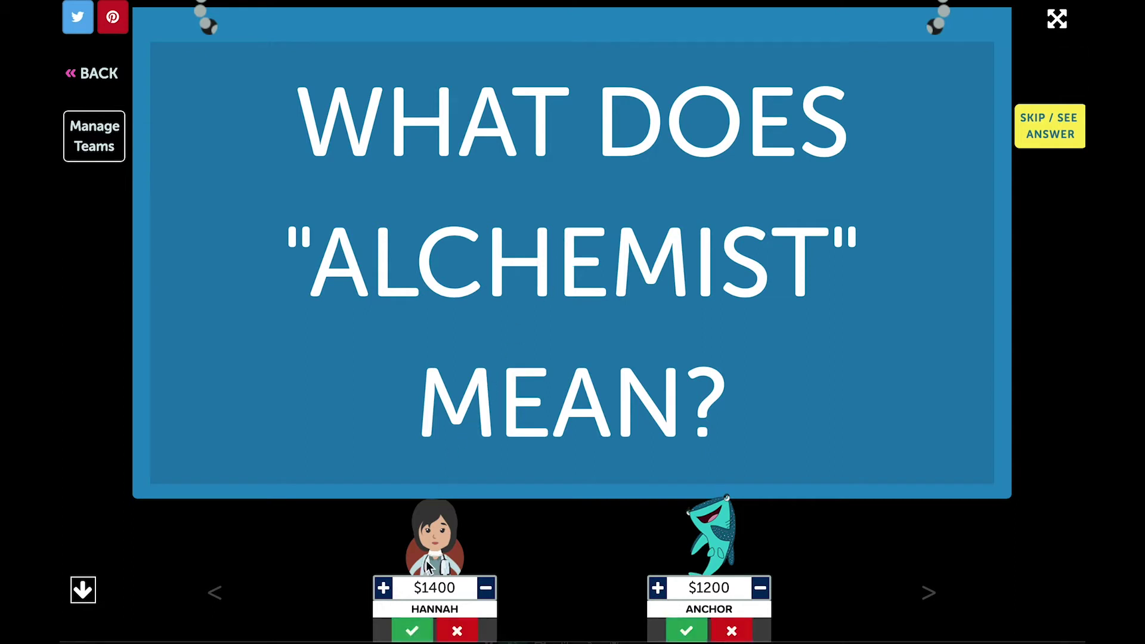
Step: Mark both teams correct on the Final Factile question, finish the game, and go back to the games list
click(411, 633)
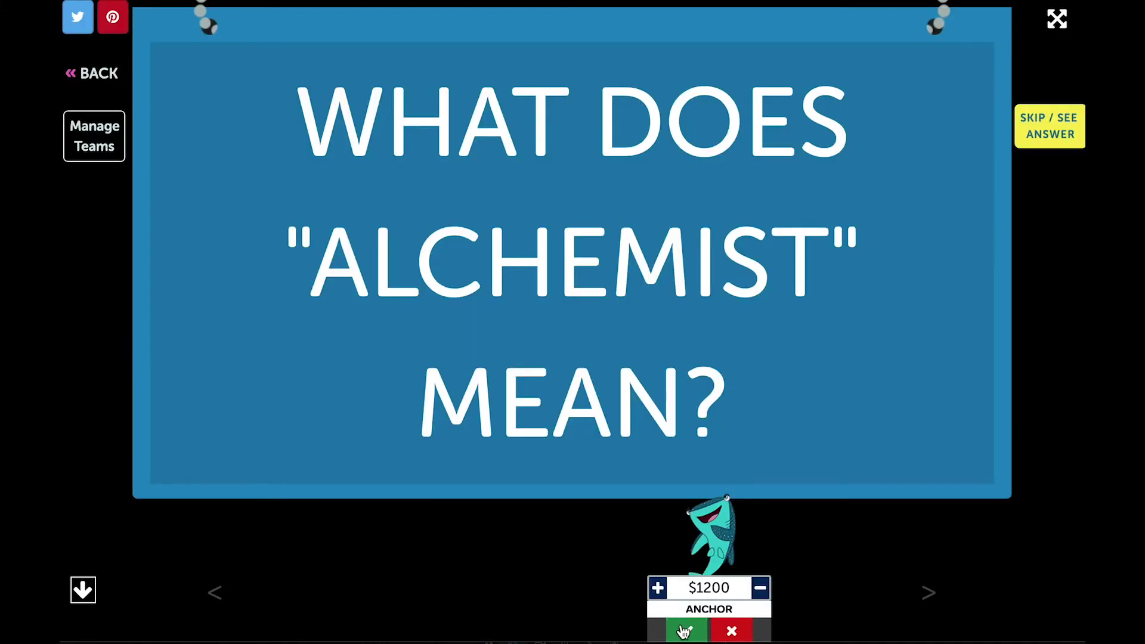
click(683, 631)
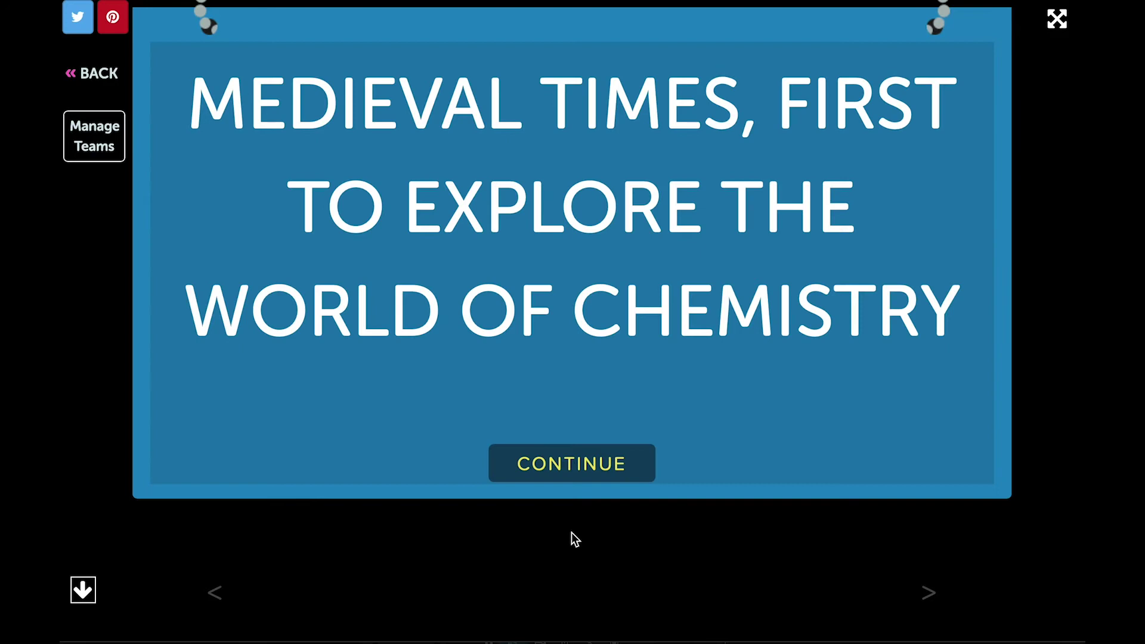
click(563, 462)
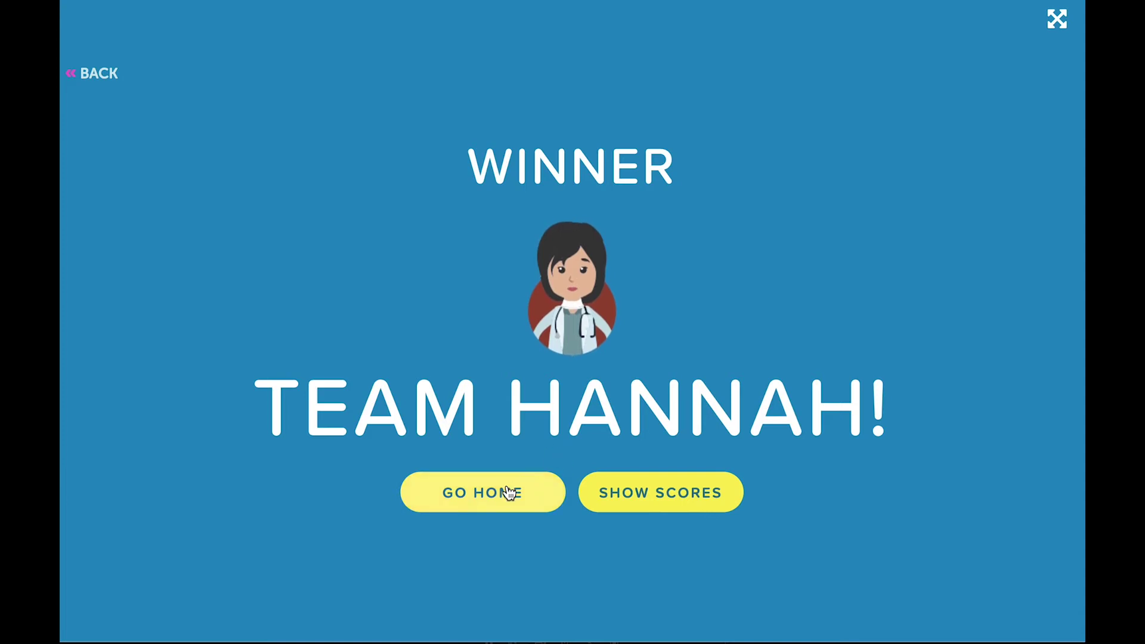
click(509, 492)
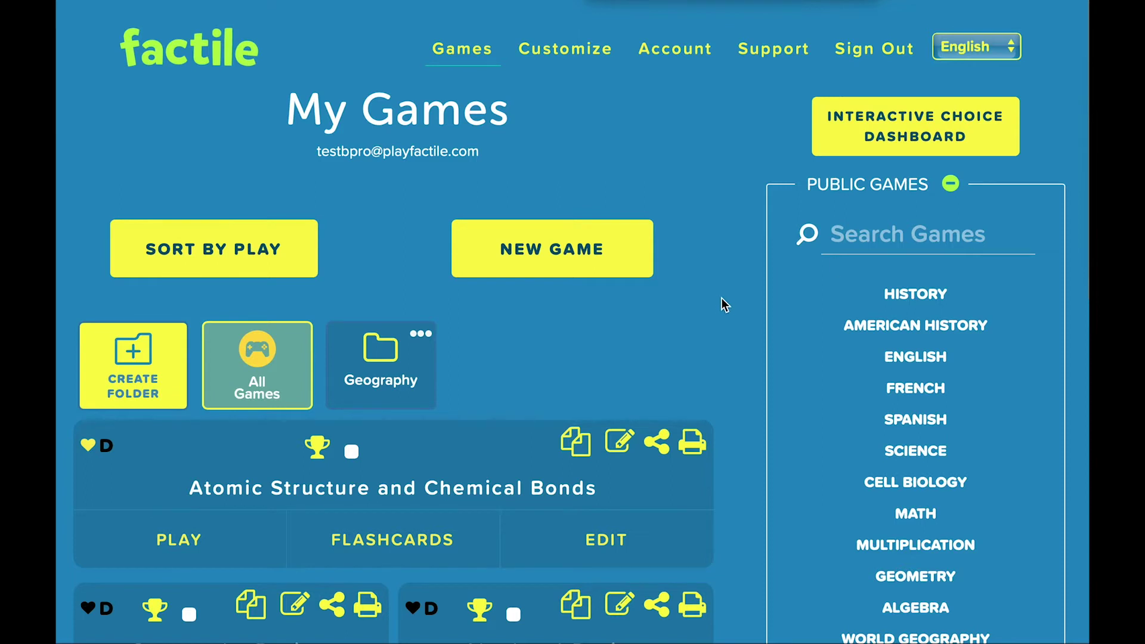
Step: Set up the Atomic Structure and Chemical Bonds game for 2 teams in buzzer mode, displaying the game board on buzzer devices
click(209, 544)
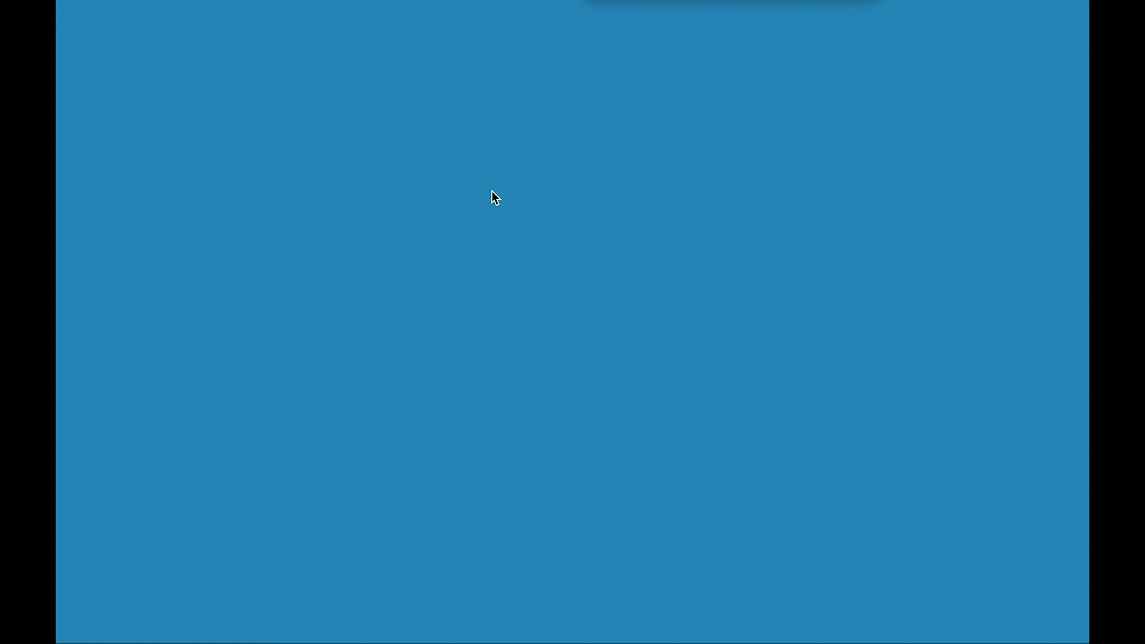
mouse_move(763, 130)
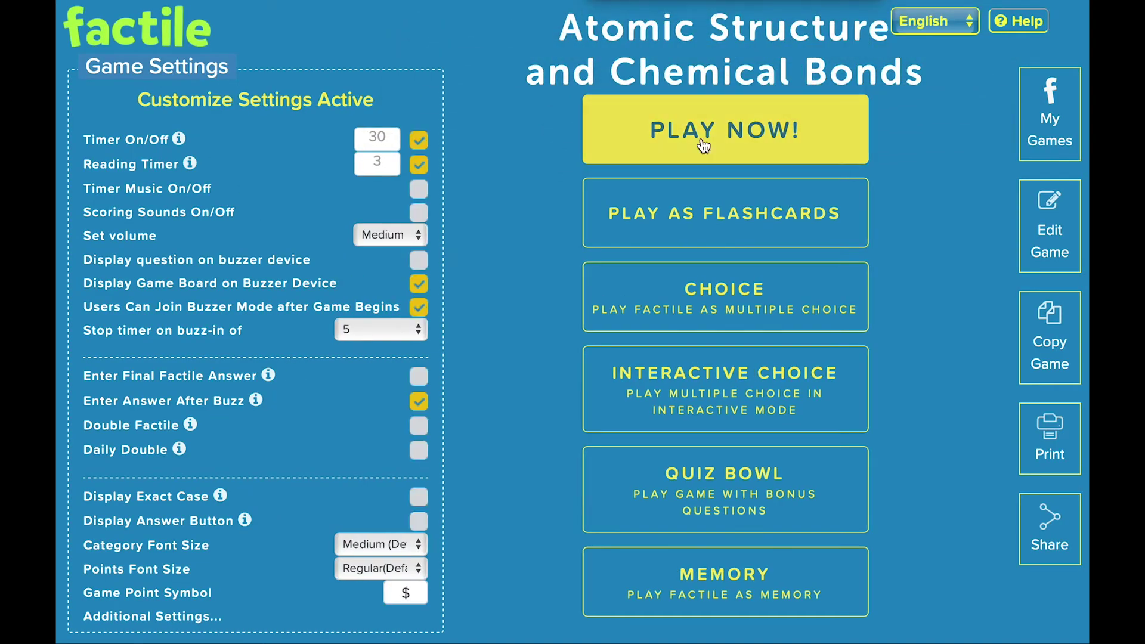
click(703, 141)
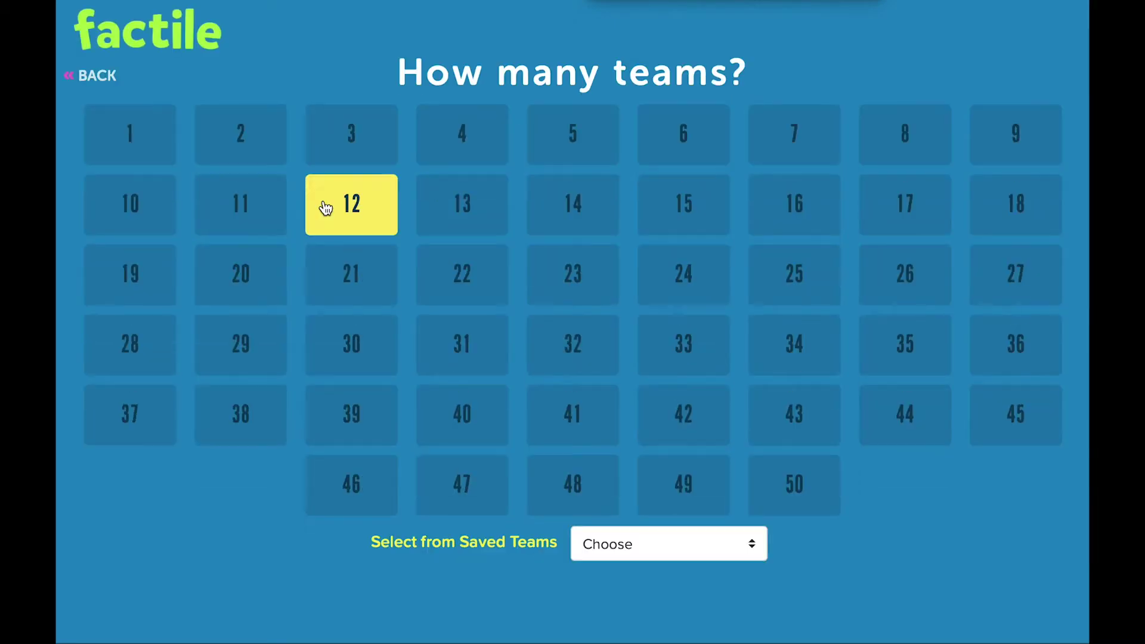
click(275, 156)
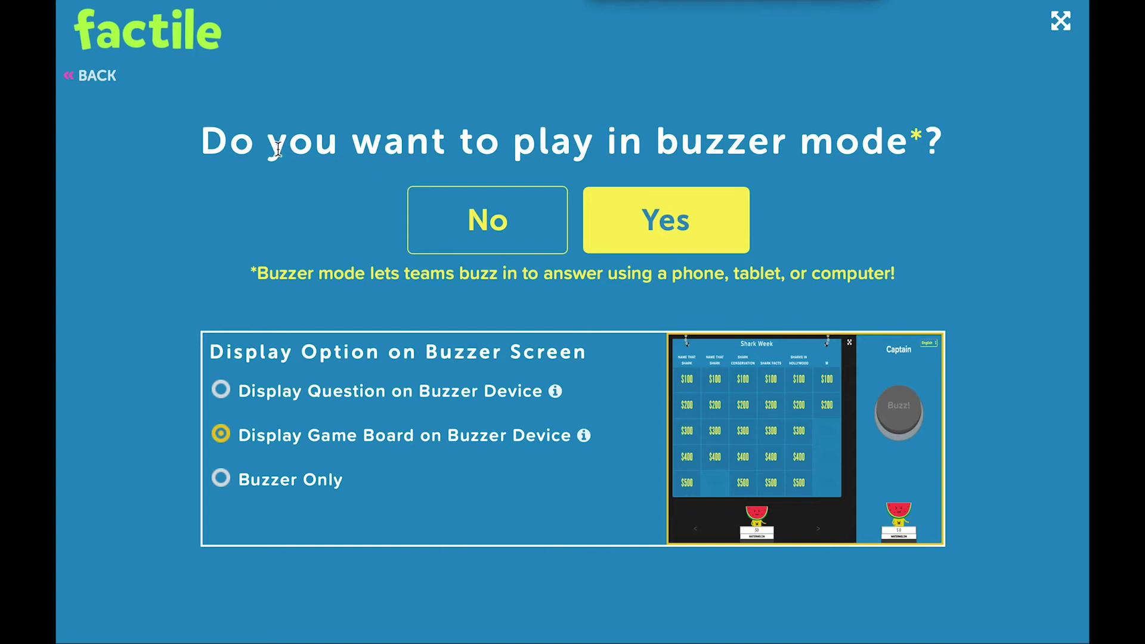
click(649, 242)
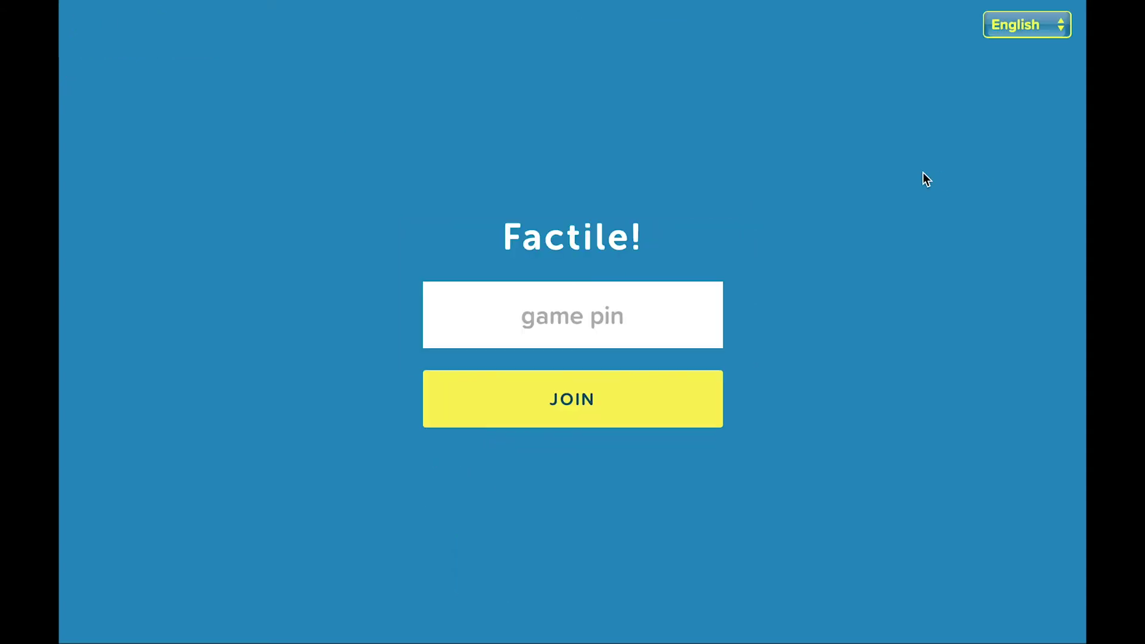
Step: Join the game from the buzzer device by entering the game PIN, and choose Lemon as the team captain
click(631, 301)
text(0750)
click(539, 414)
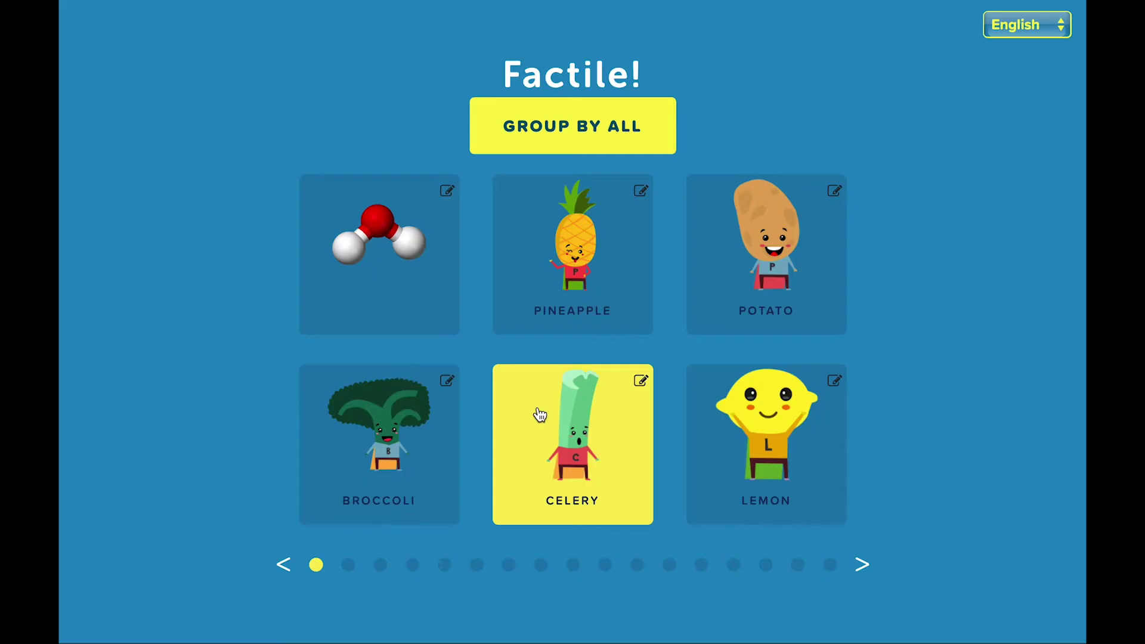
click(740, 420)
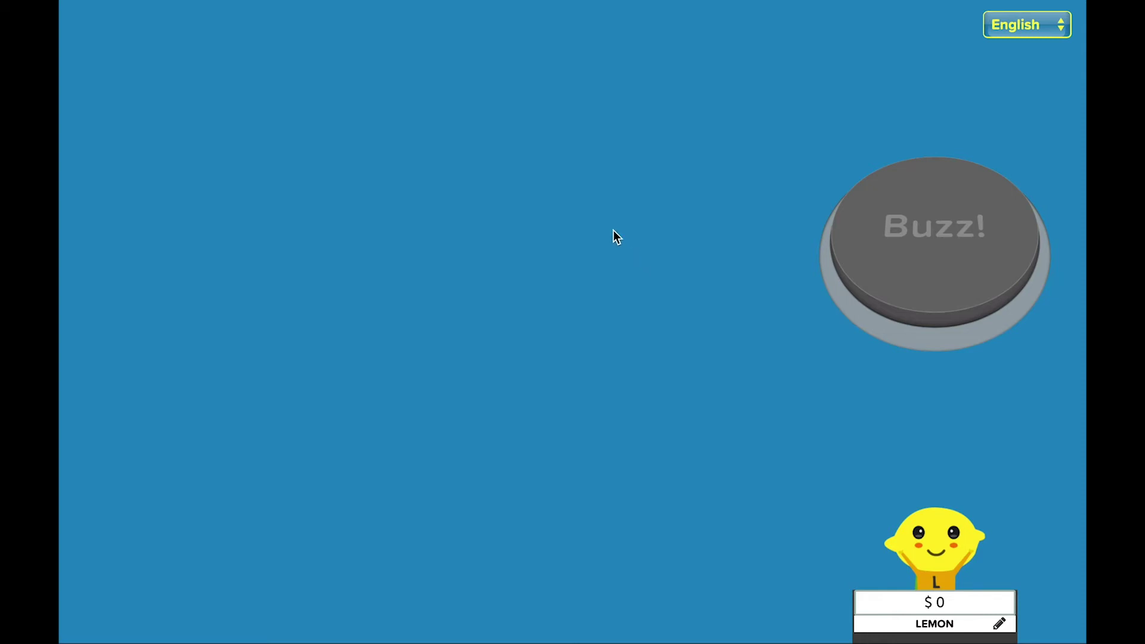
Step: Switch to the host screen and begin the game, and buzz in as Lemon on the electron cloud question
key(alt+Tab)
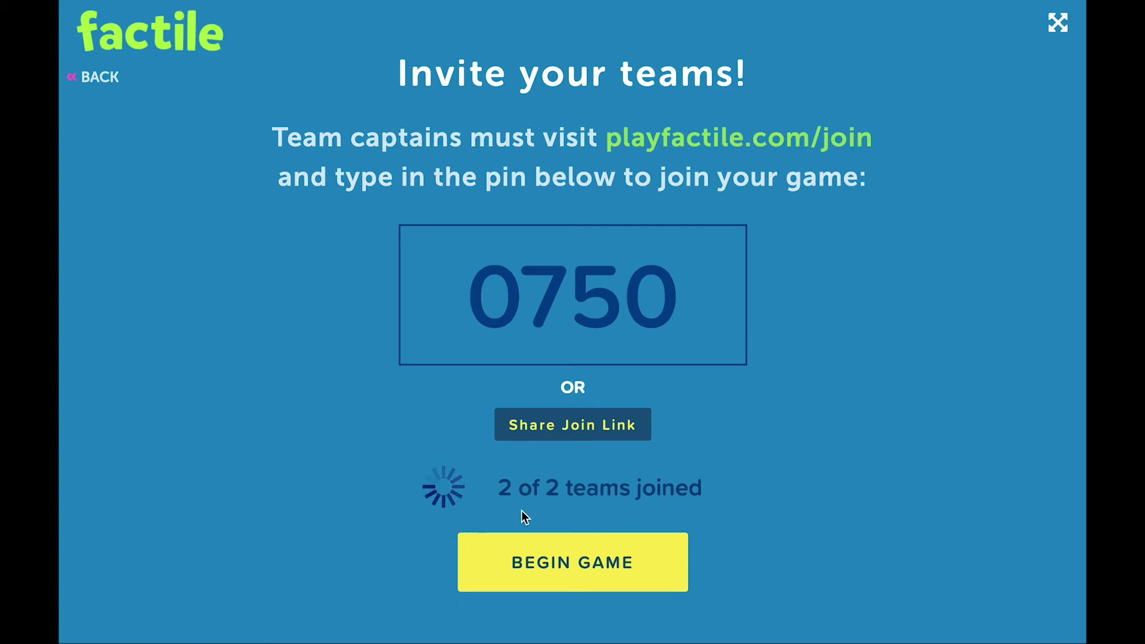
click(555, 568)
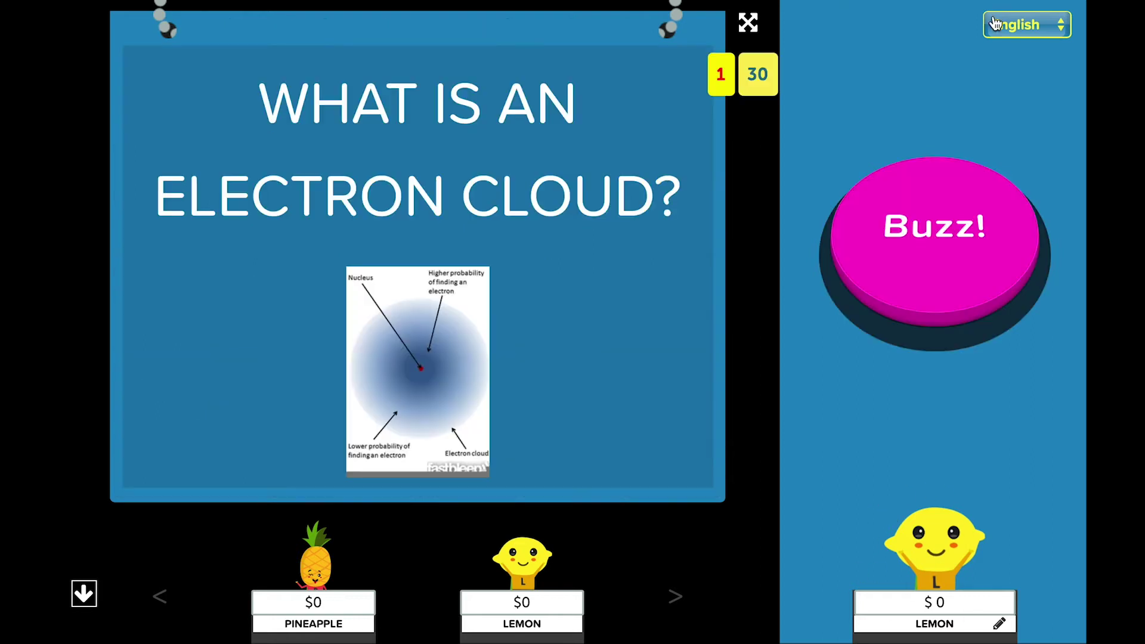
click(935, 242)
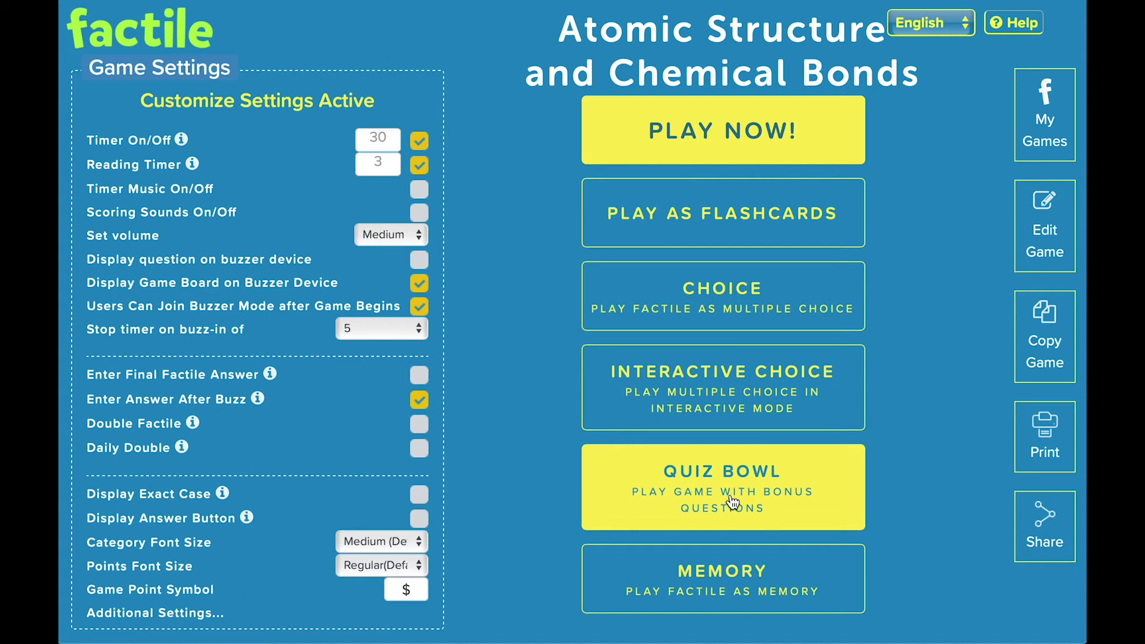
Step: Launch the game in Choice mode and mark team Lemon's answer correct on the ion question
click(731, 309)
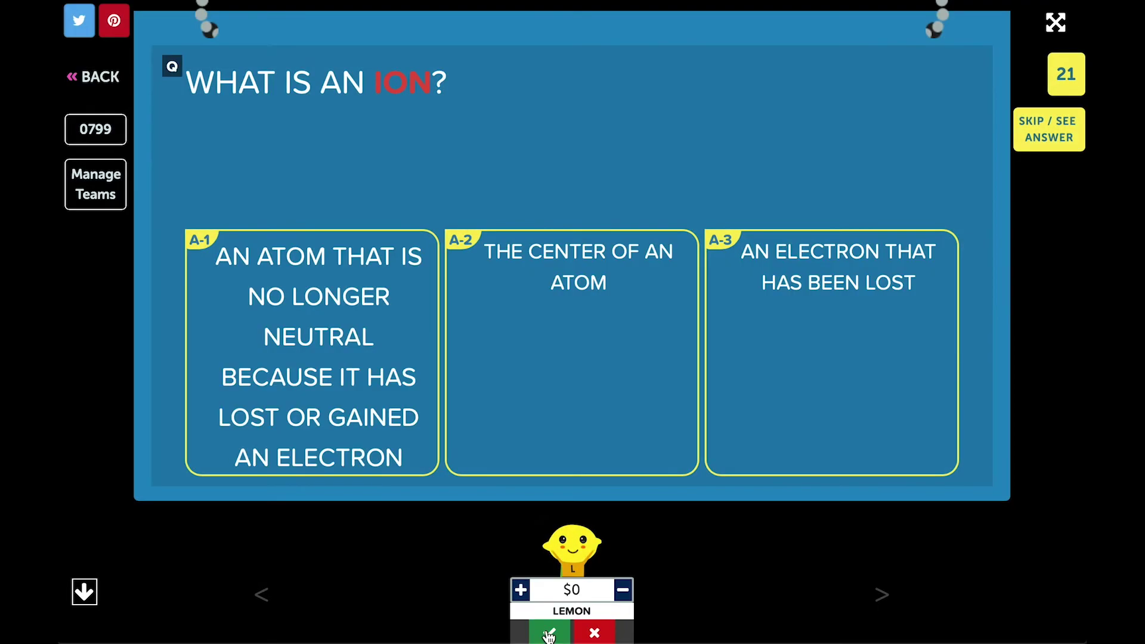
click(549, 634)
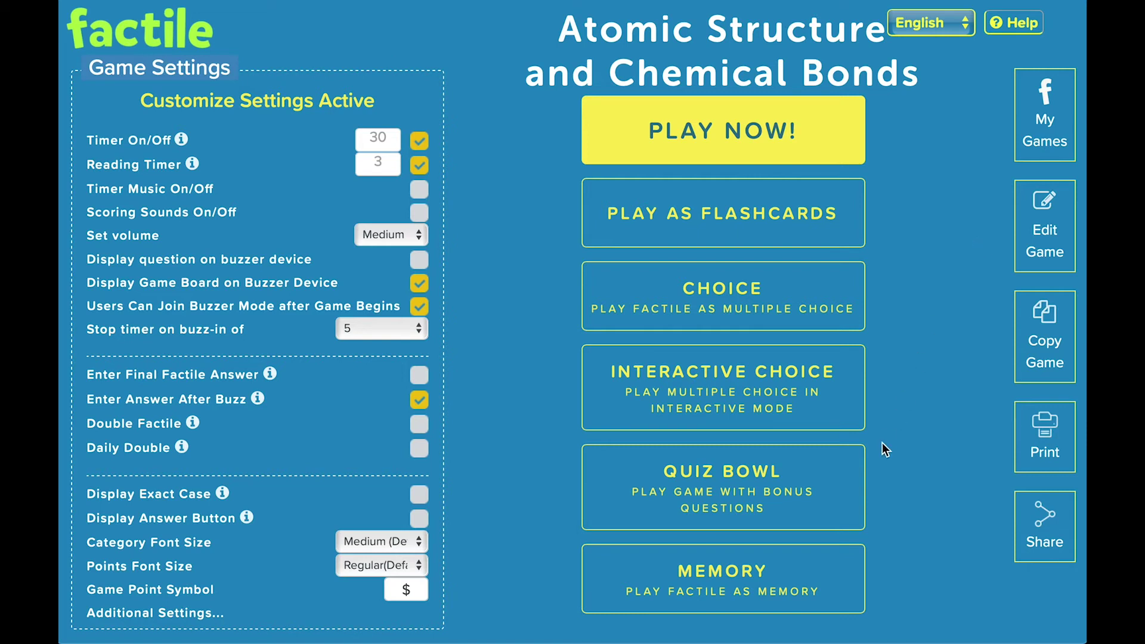
Step: Launch the game in Memory mode with 2 teams and buzzer mode off
click(770, 583)
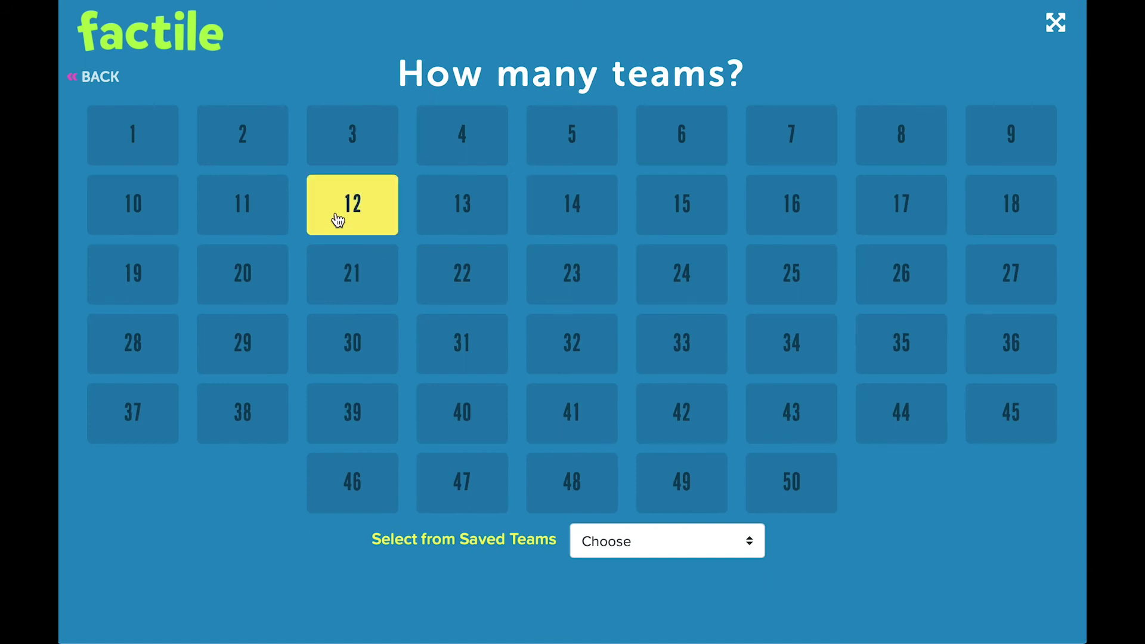
click(226, 146)
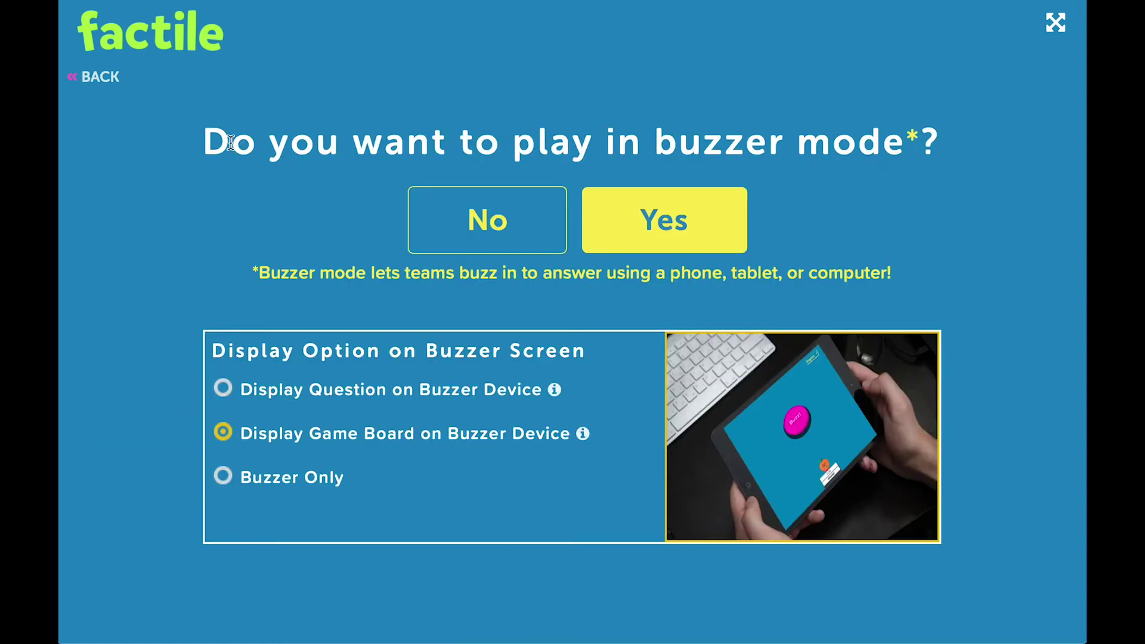
click(464, 218)
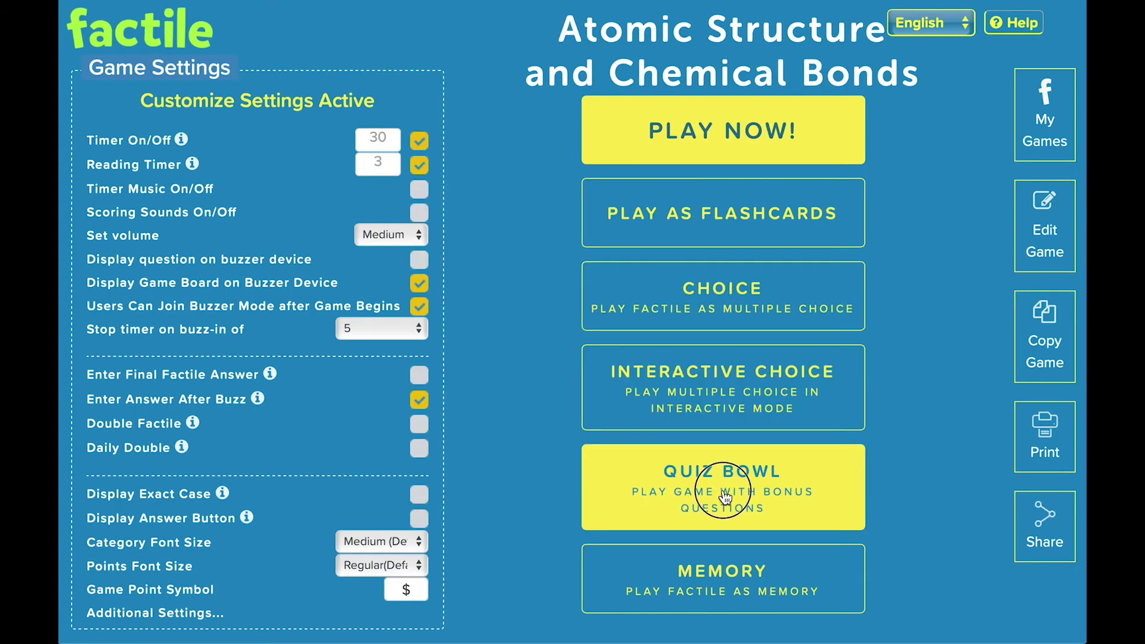
Step: Launch the game in Quiz Bowl mode with 2 teams
click(725, 491)
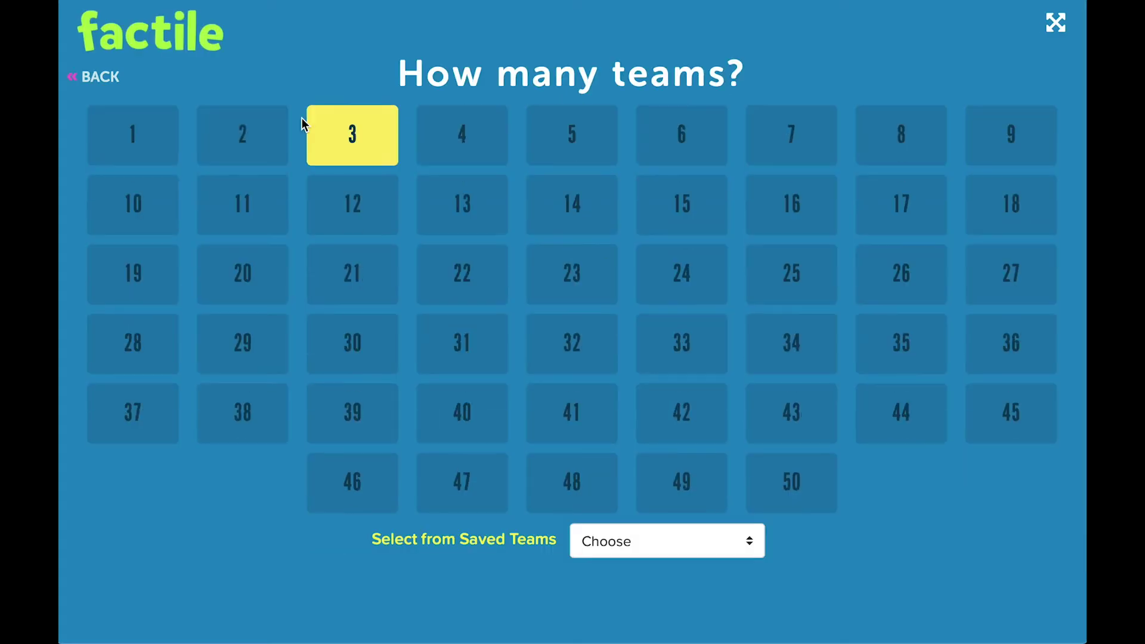
click(238, 140)
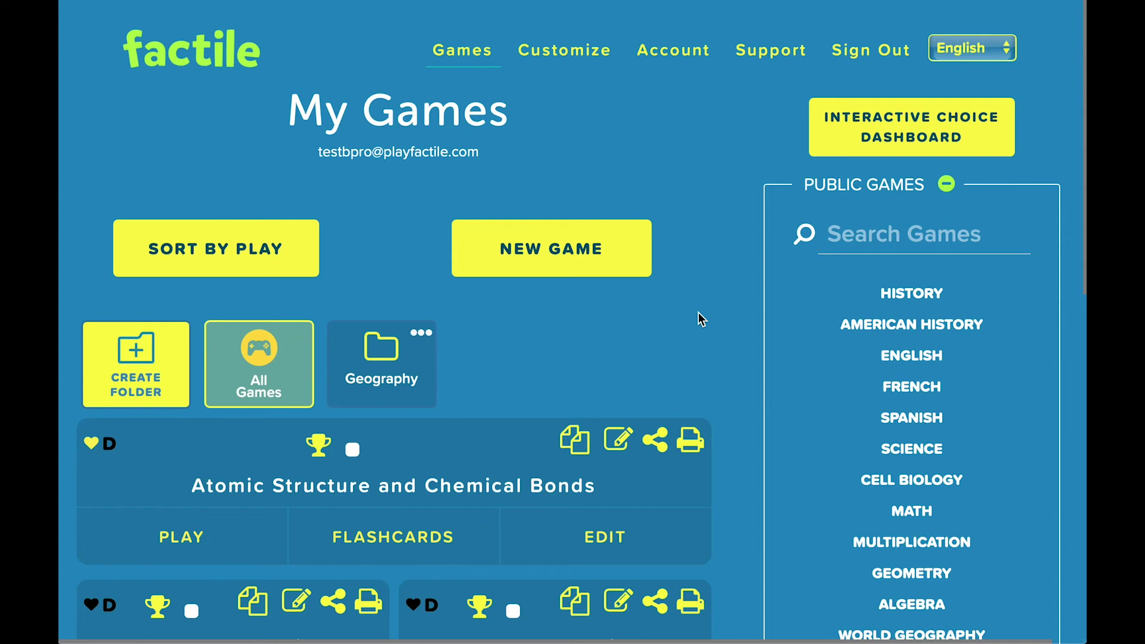
Step: Open the sharing options for the Atomic Structure and Chemical Bonds game from the games list
click(655, 440)
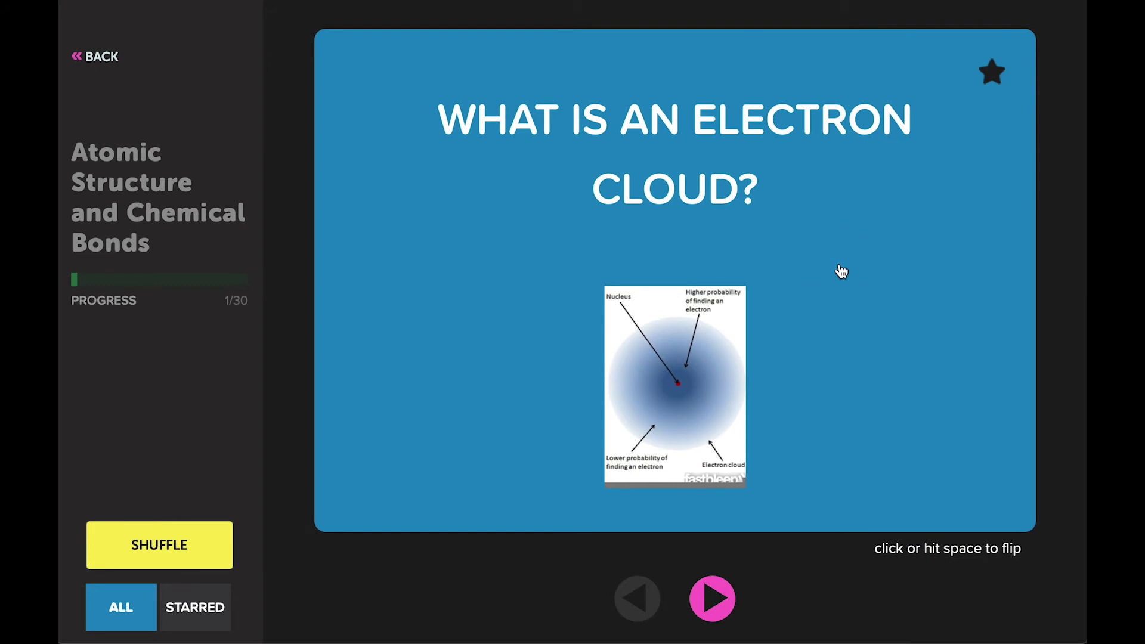
Step: Flip the electron cloud flashcard to its answer and back, and advance to the second flashcard
click(841, 272)
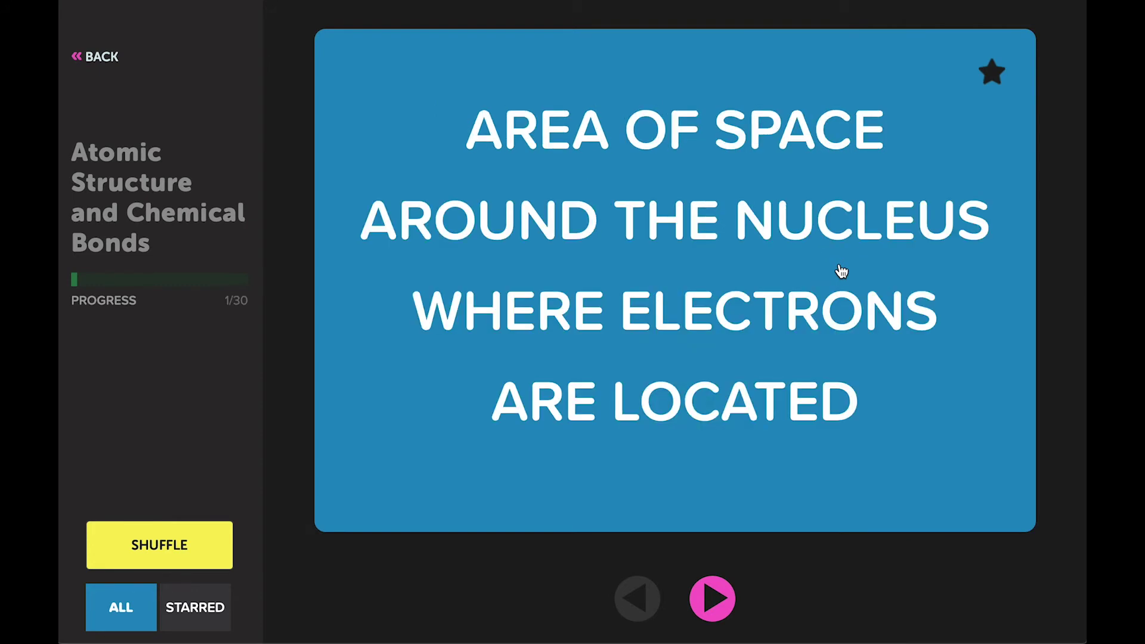
click(841, 271)
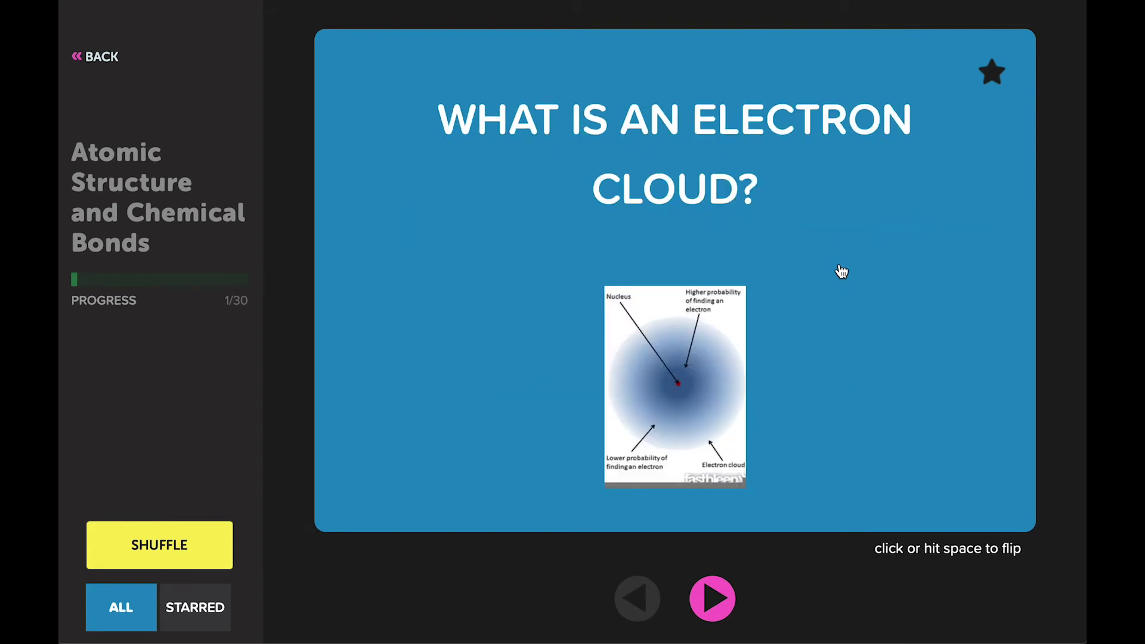
click(712, 608)
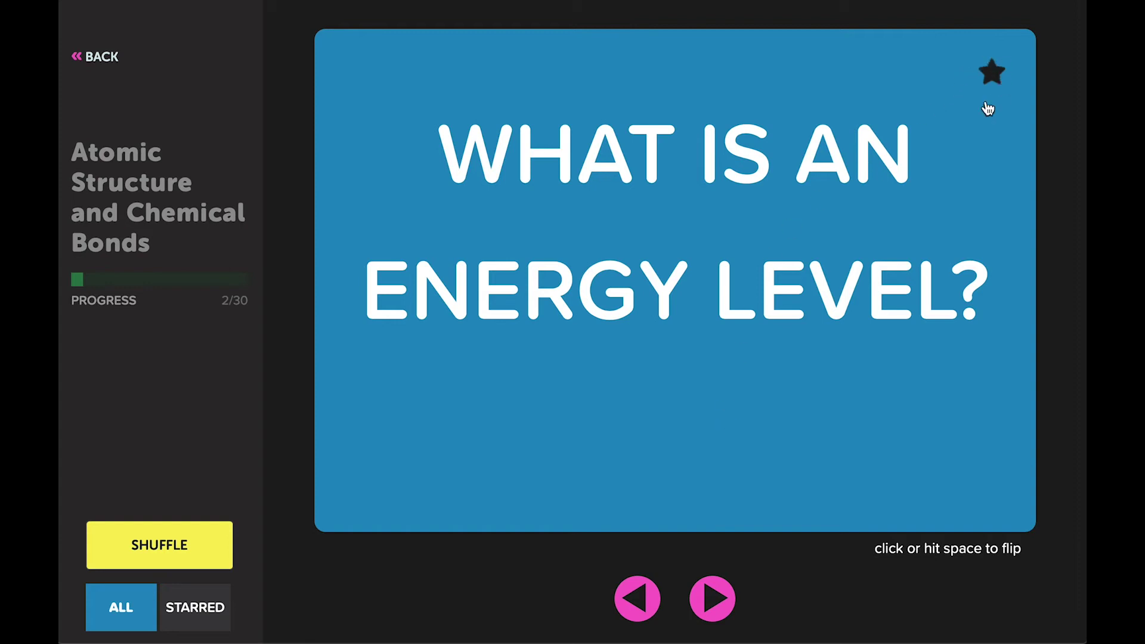
Step: Star the energy level flashcard and limit the flashcards to starred ones only
click(993, 74)
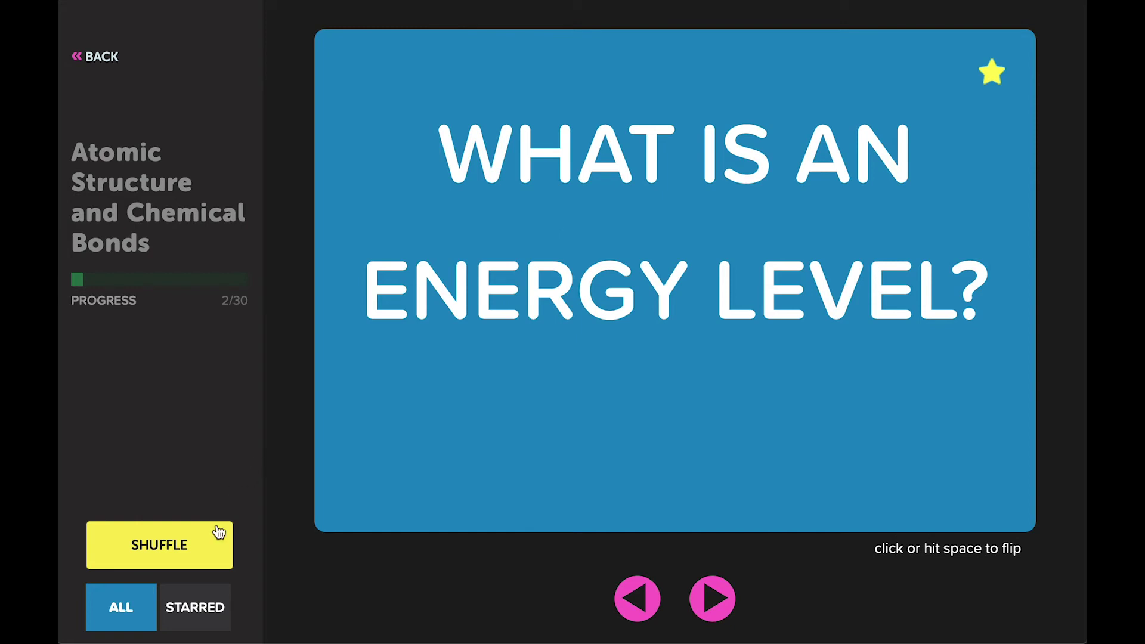
click(204, 608)
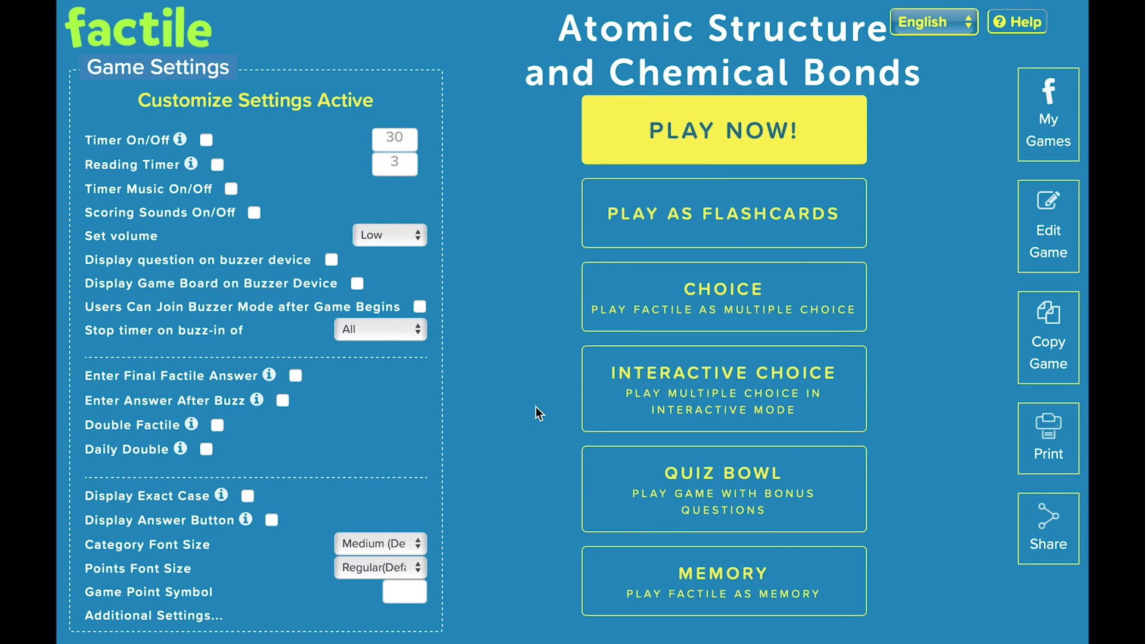
Step: Start an Interactive Choice session of Atomic Structure and Chemical Bonds and check its join link sharing options
click(714, 387)
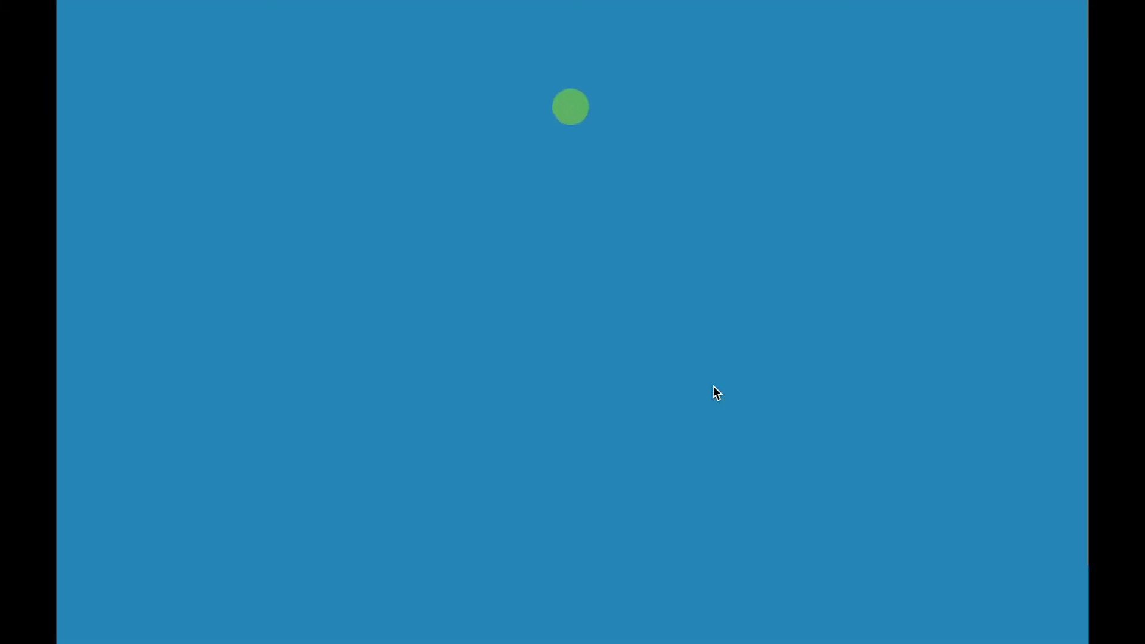
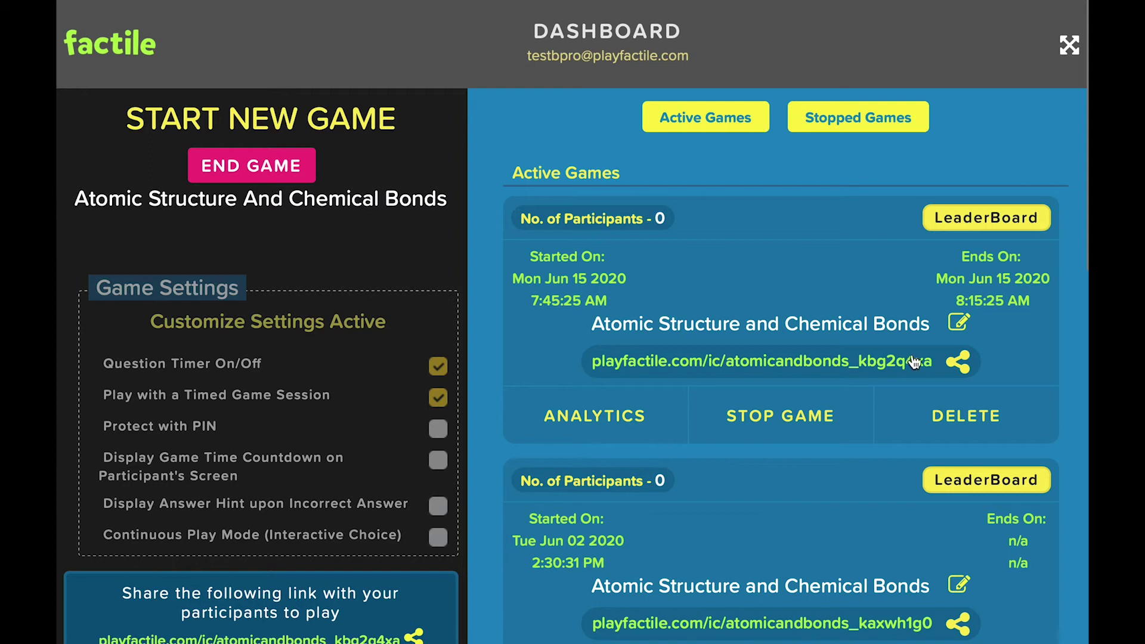
click(962, 362)
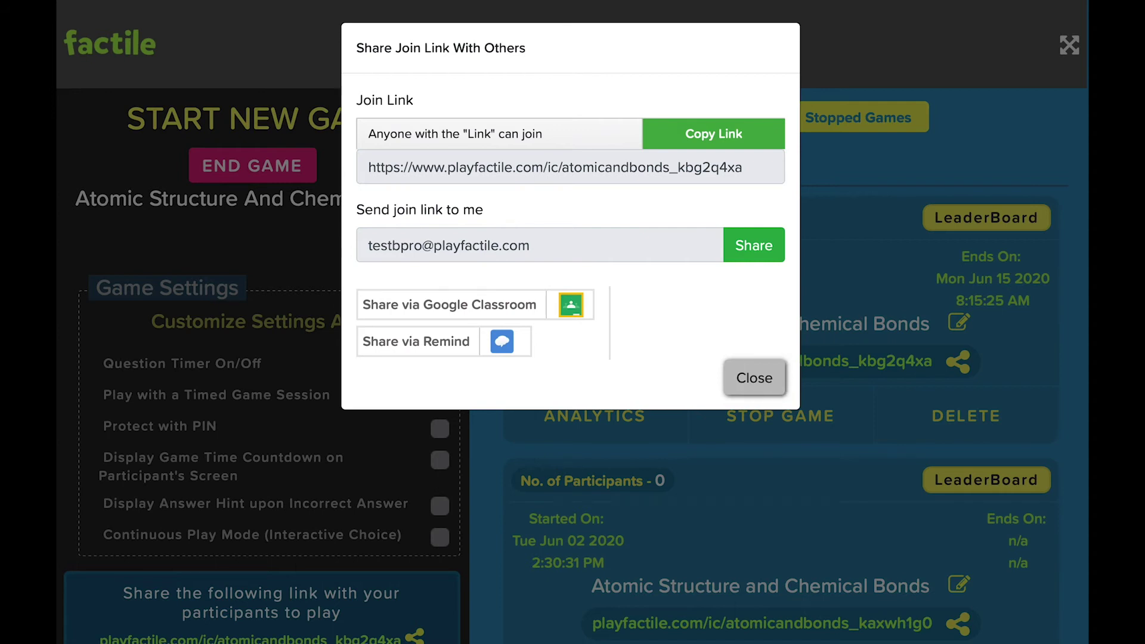
key(Escape)
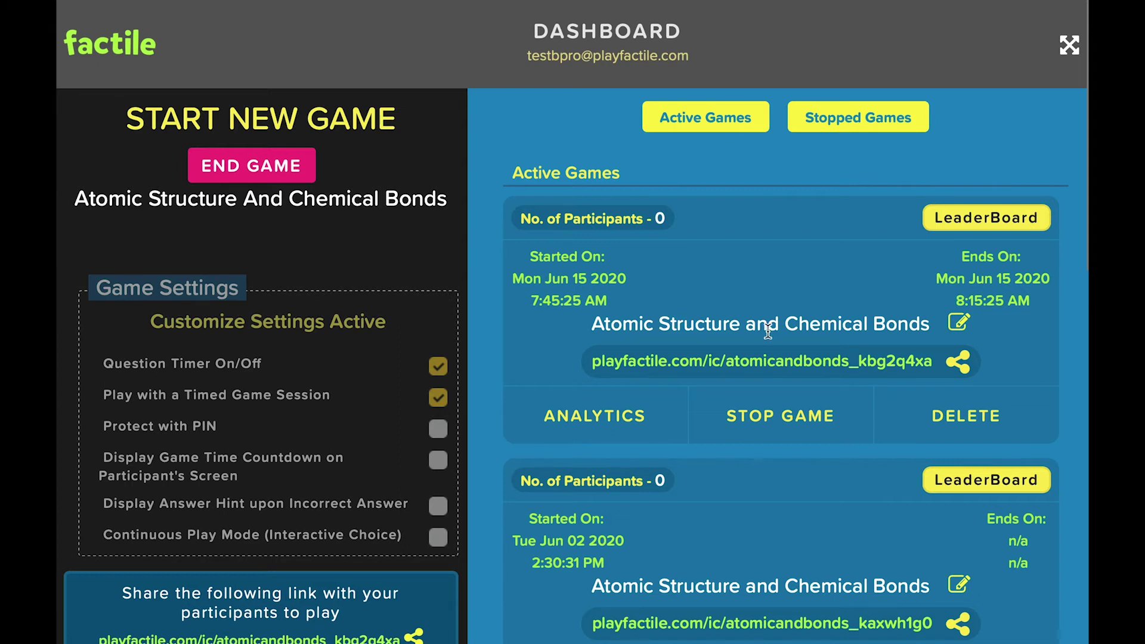
Step: View the new session's analytics and review the active games on the Interactive Choice dashboard from the games list
click(603, 417)
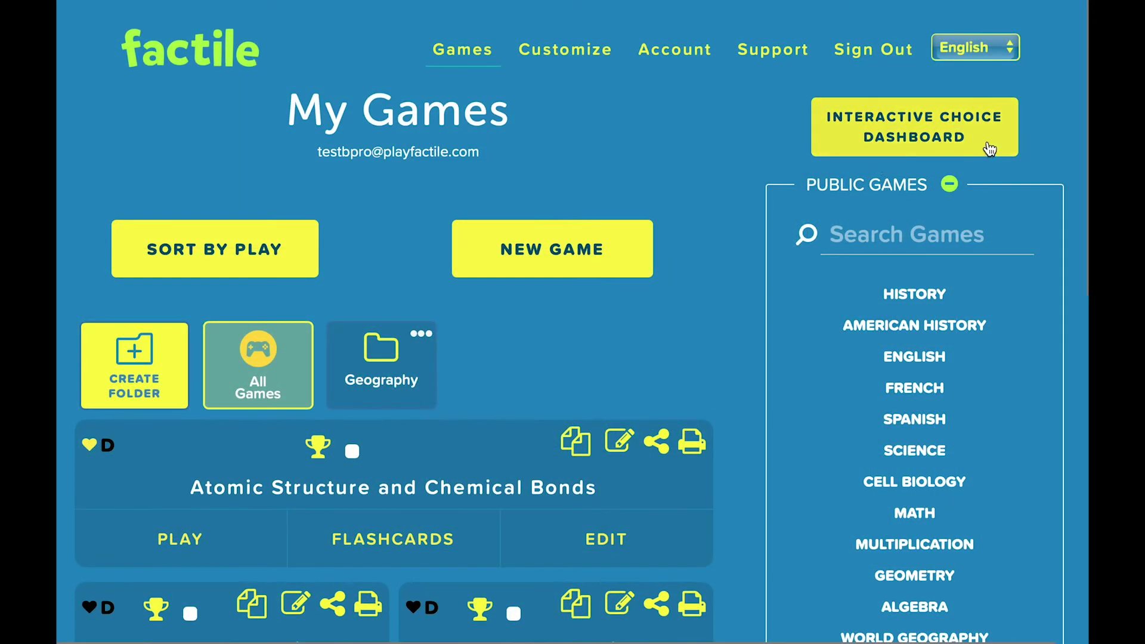
click(924, 127)
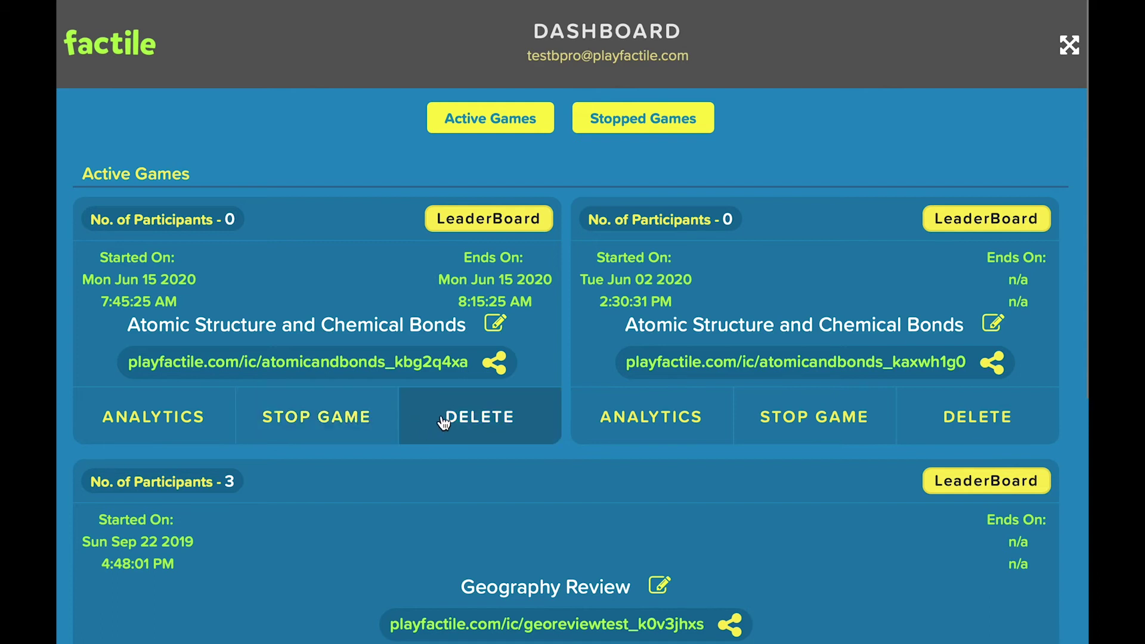
click(115, 53)
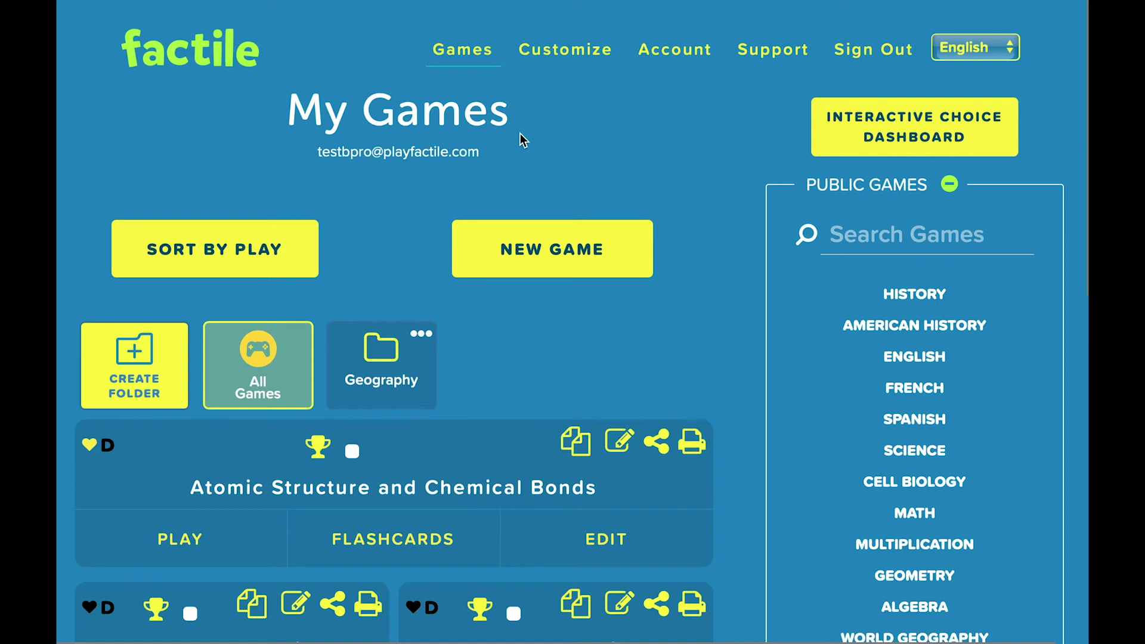
Step: Create a new game titled Term 1 Review with an auto-generated custom URL
click(570, 252)
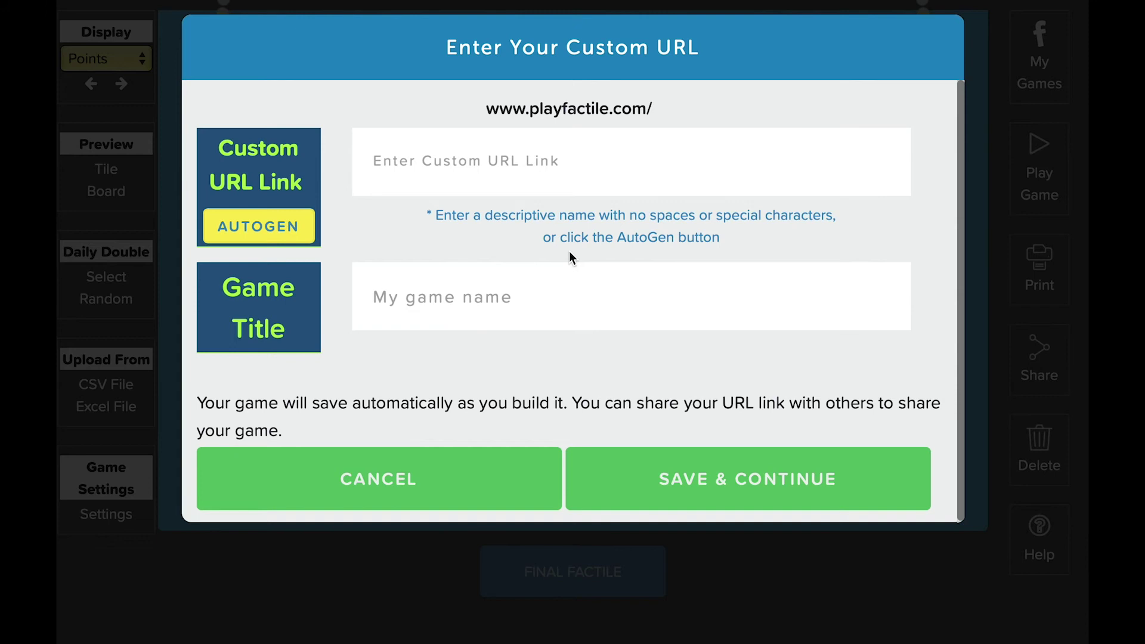
click(278, 244)
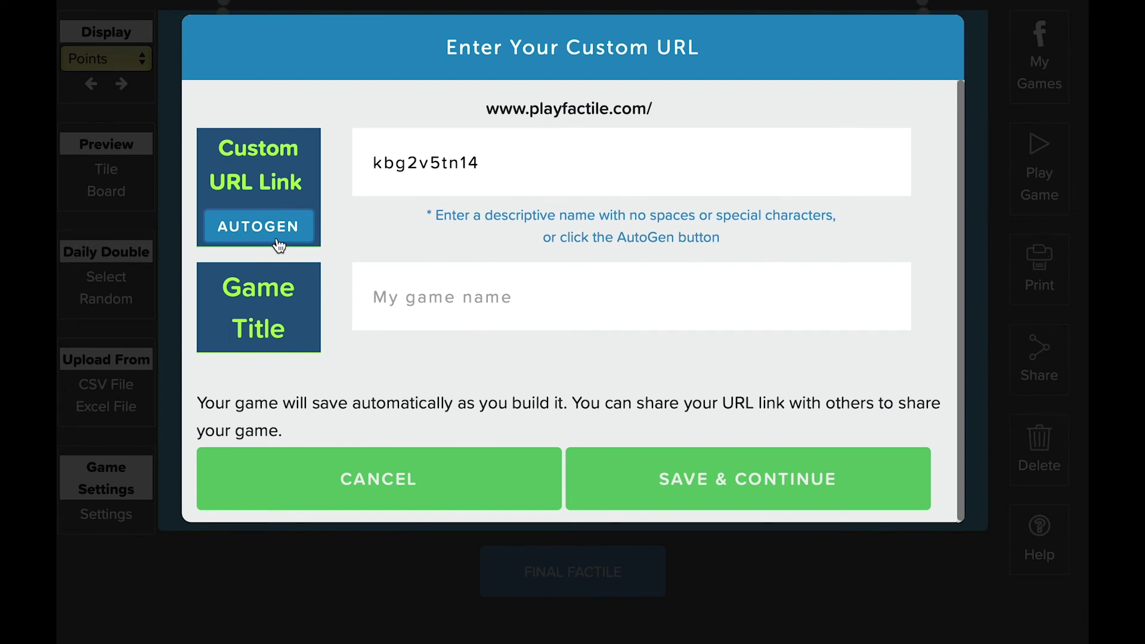
click(420, 308)
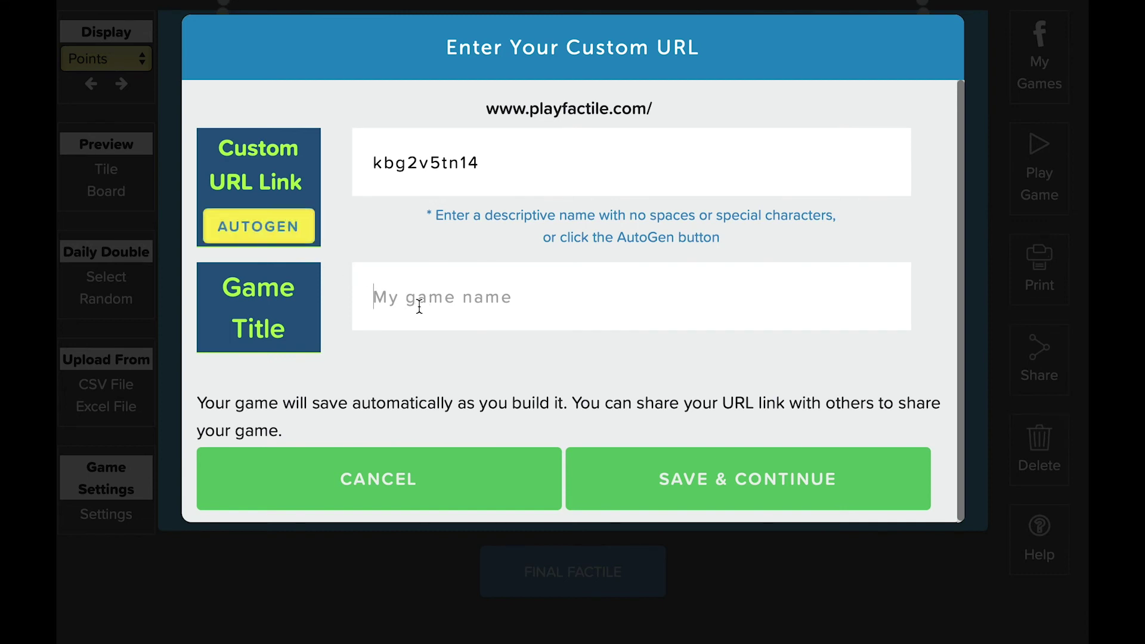
text(Term 1 Review)
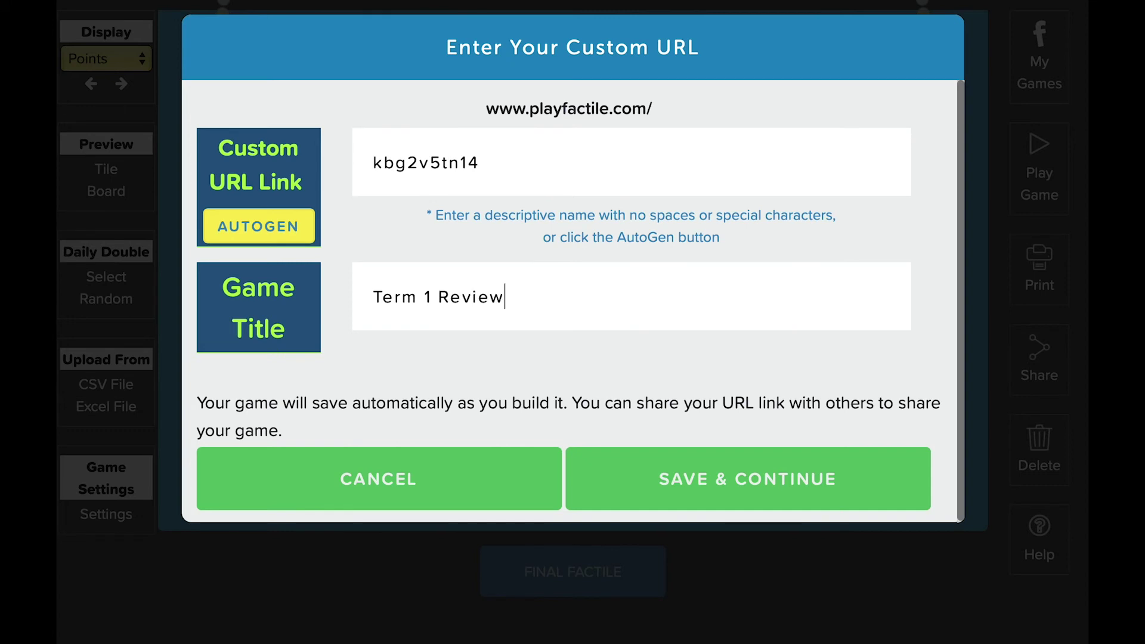
click(697, 488)
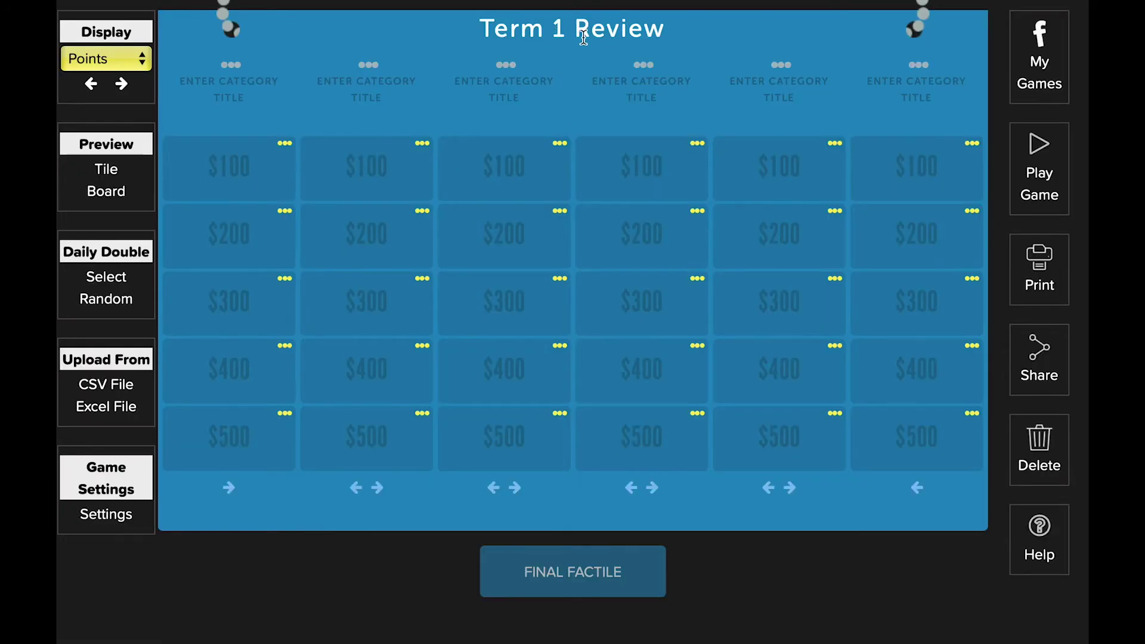
Step: Title the first category VOCABULARY and open its $100 tile for editing
click(230, 91)
text(VOCABULARY)
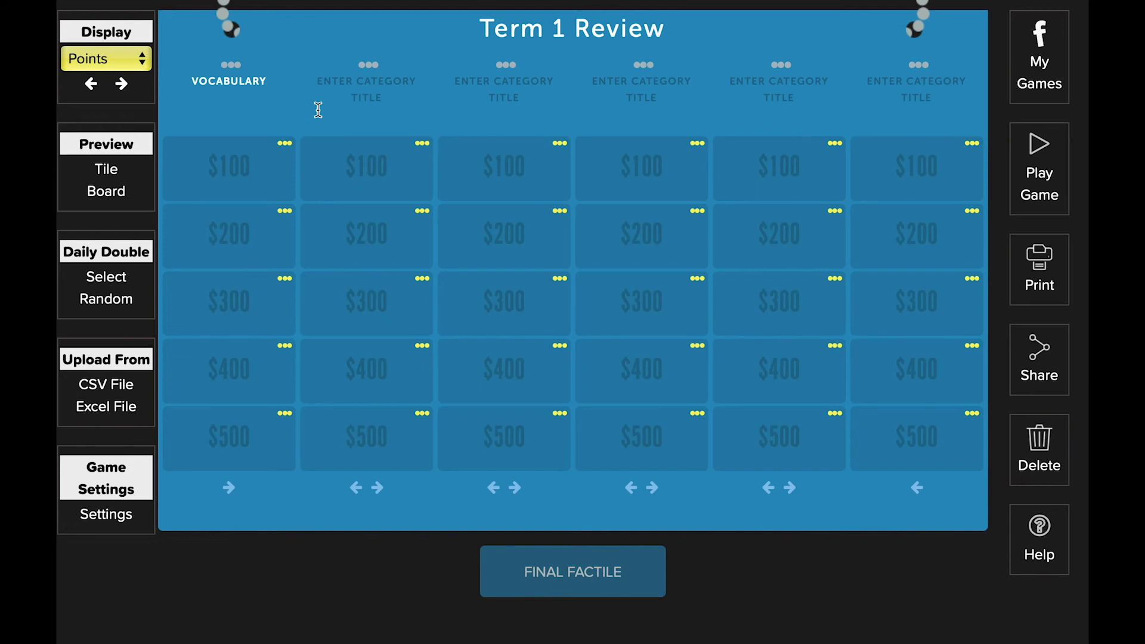
click(253, 181)
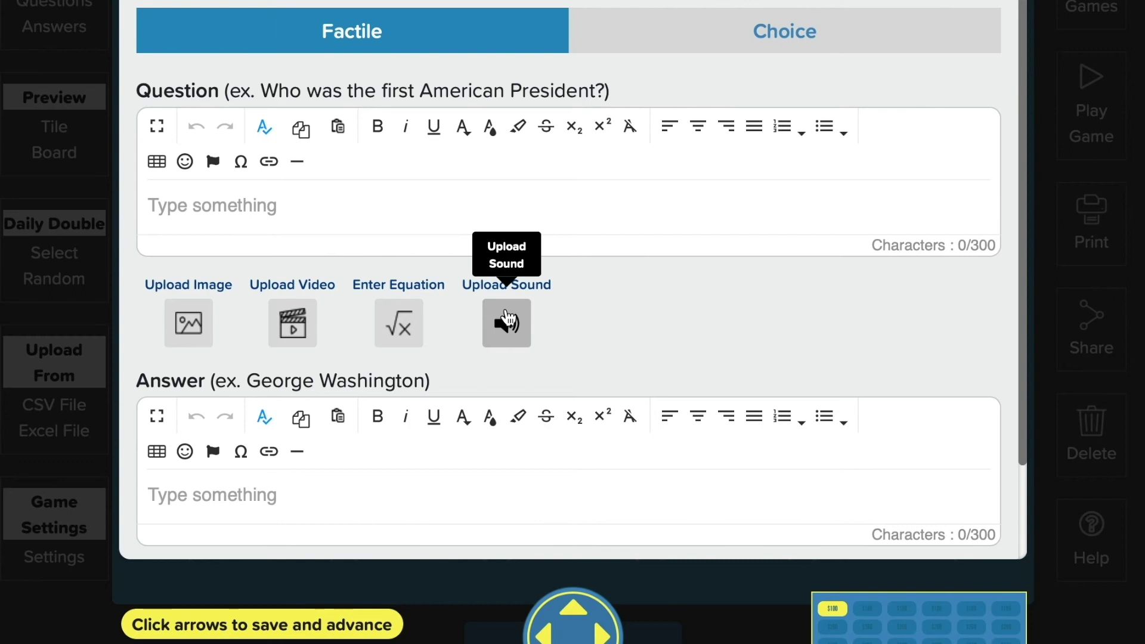
click(170, 334)
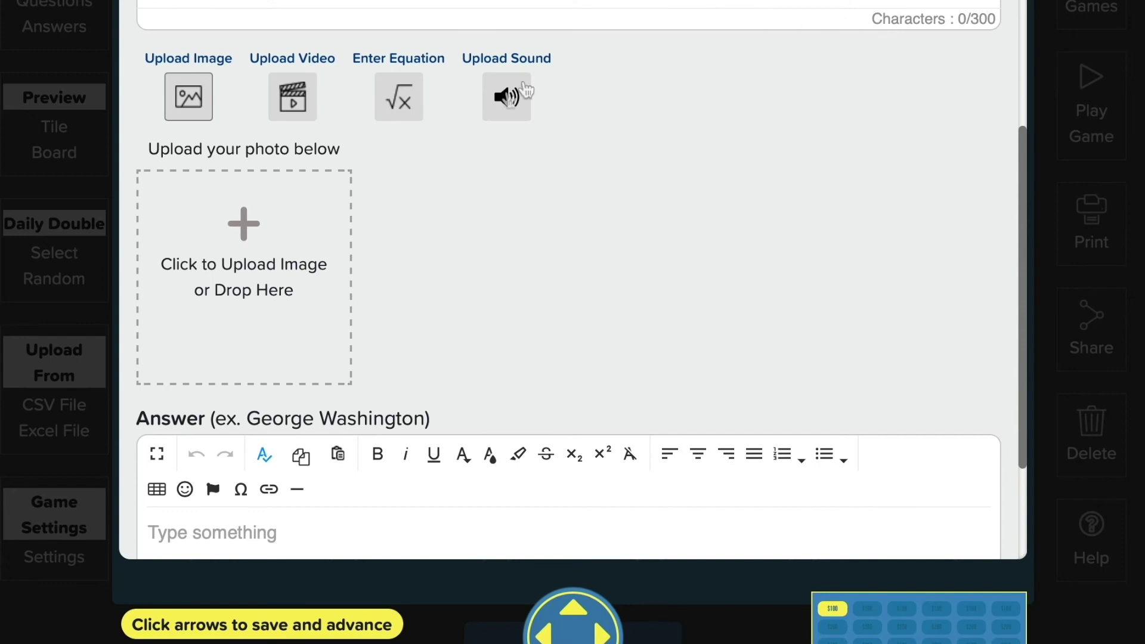
click(281, 106)
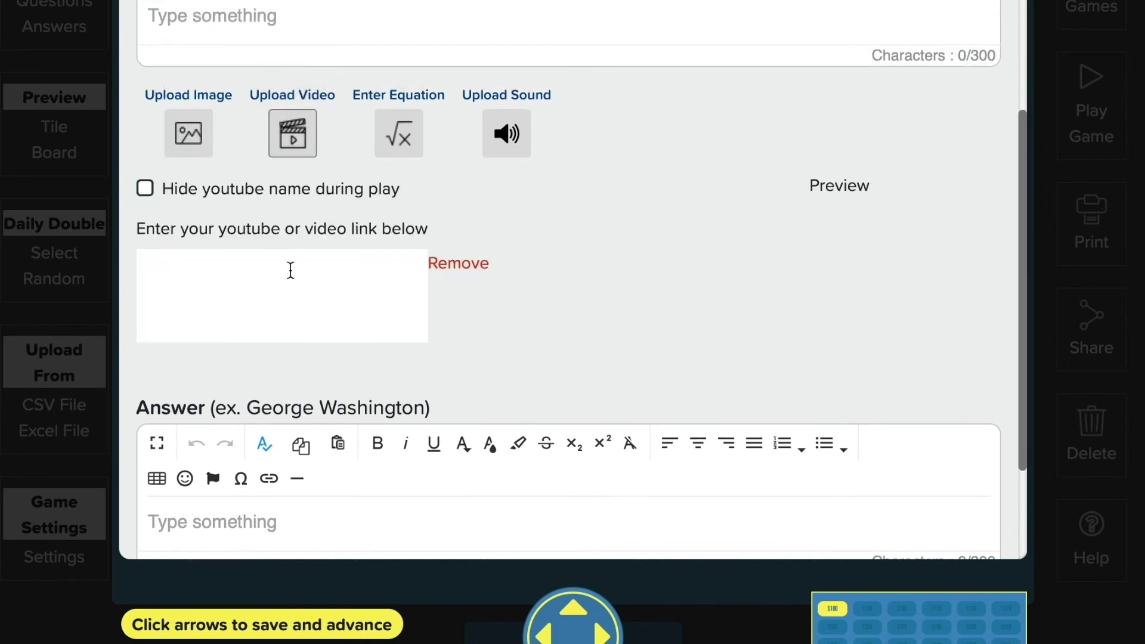
click(291, 270)
text(https://www.youtube.com/watch?v=nalkpQ_clt0)
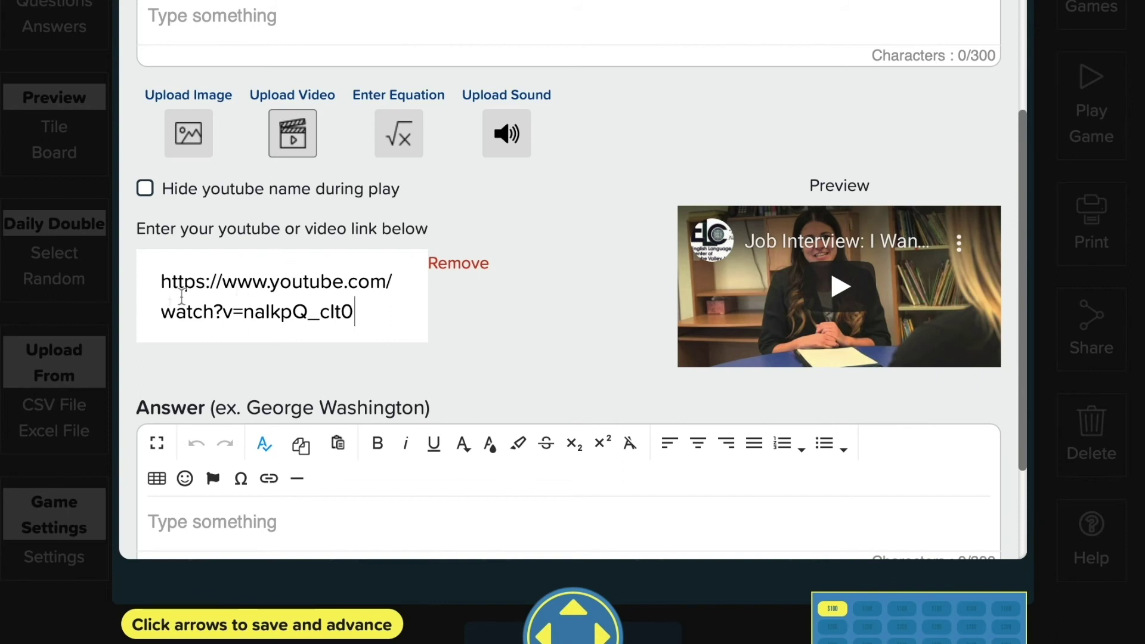
Step: Enter the equation \frac{1}{\sqrt{x}} for the $100 question and close the question editor
click(405, 143)
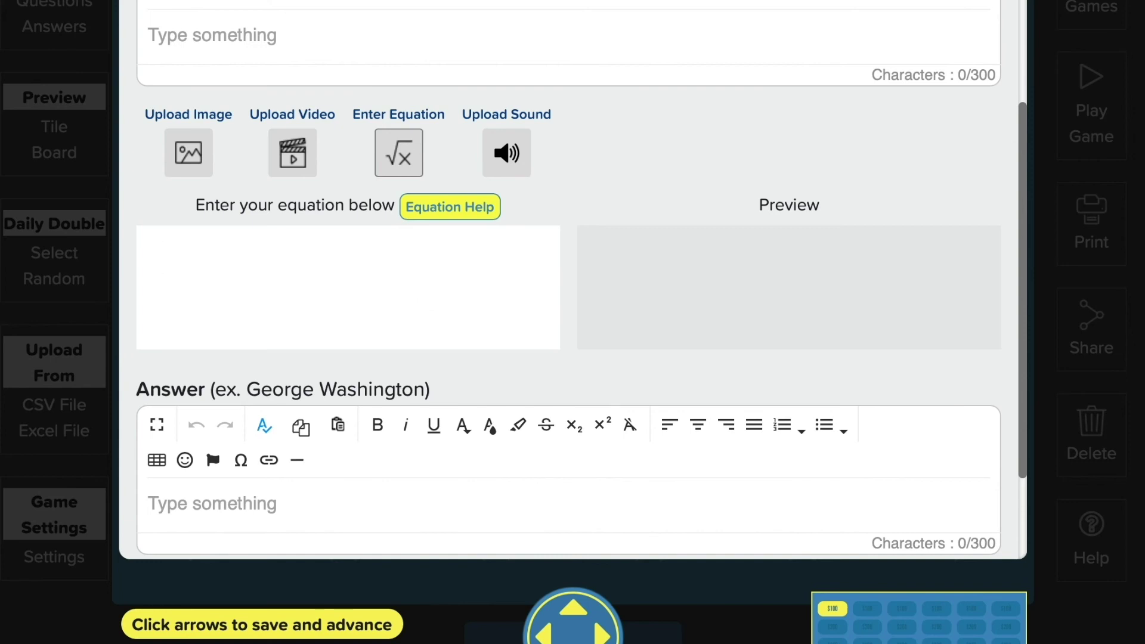
text(\frac{1}{\sqrt{x}})
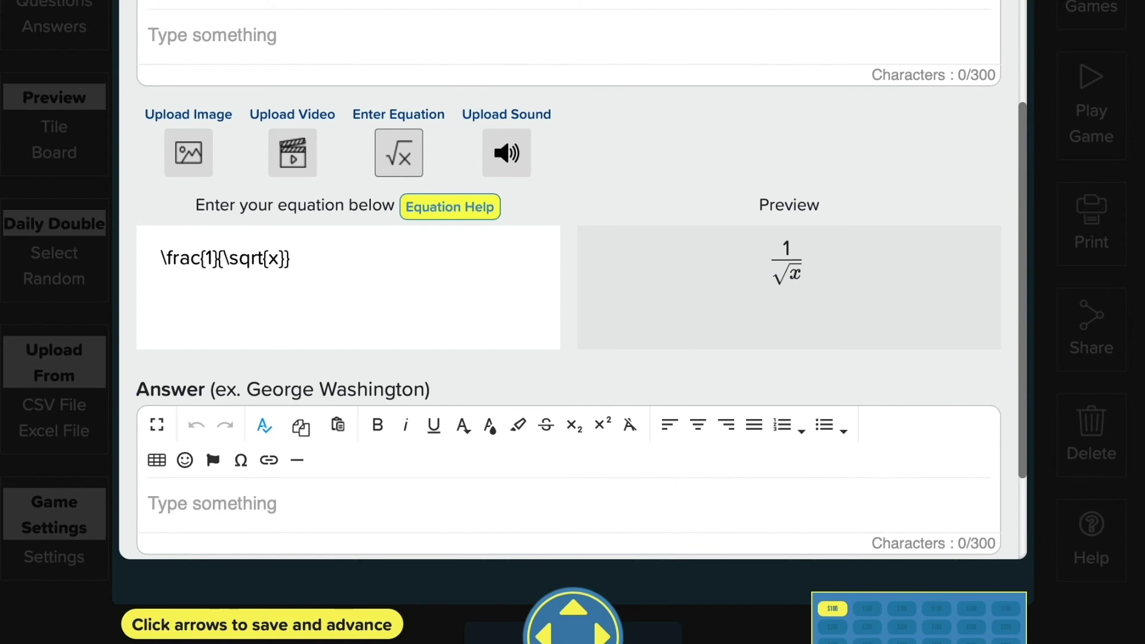
key(Escape)
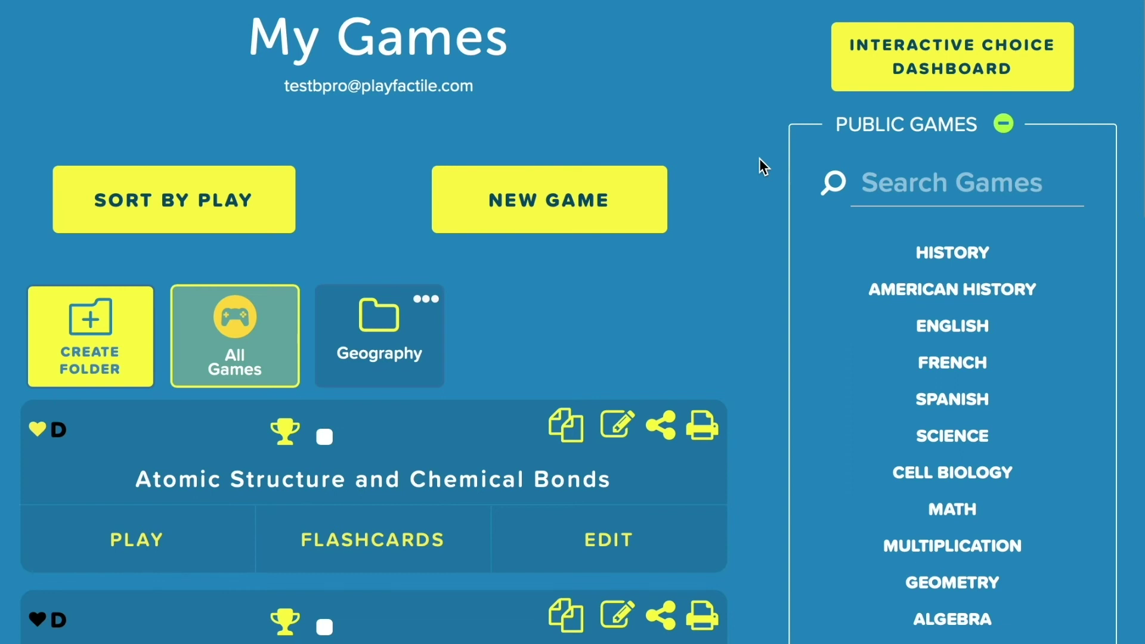
Step: Go to the public games search and browse the English category
click(992, 176)
click(931, 326)
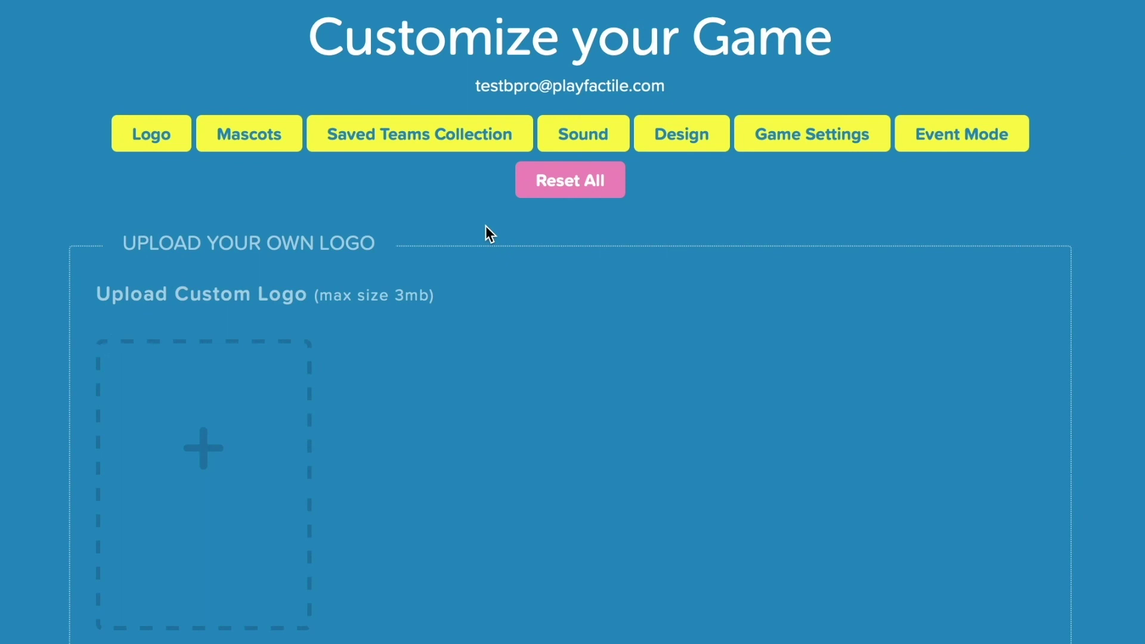
Step: Review the game customization sections for logo, team mascots, saved team collections, sounds, design colors and game settings
scroll(486, 226, down, 6)
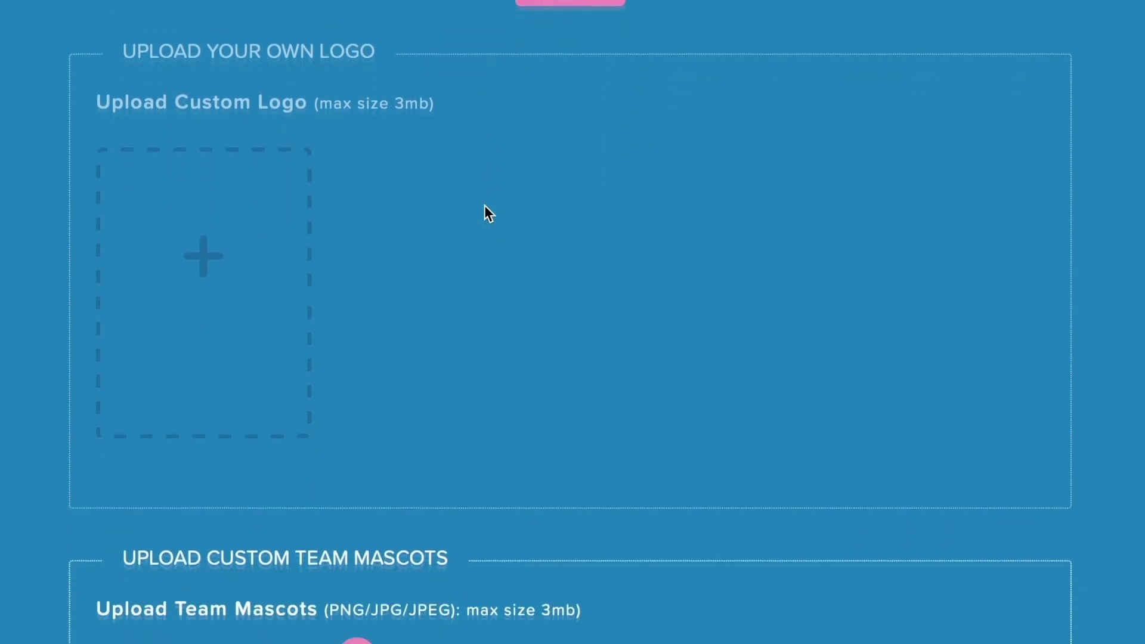
scroll(486, 203, down, 8)
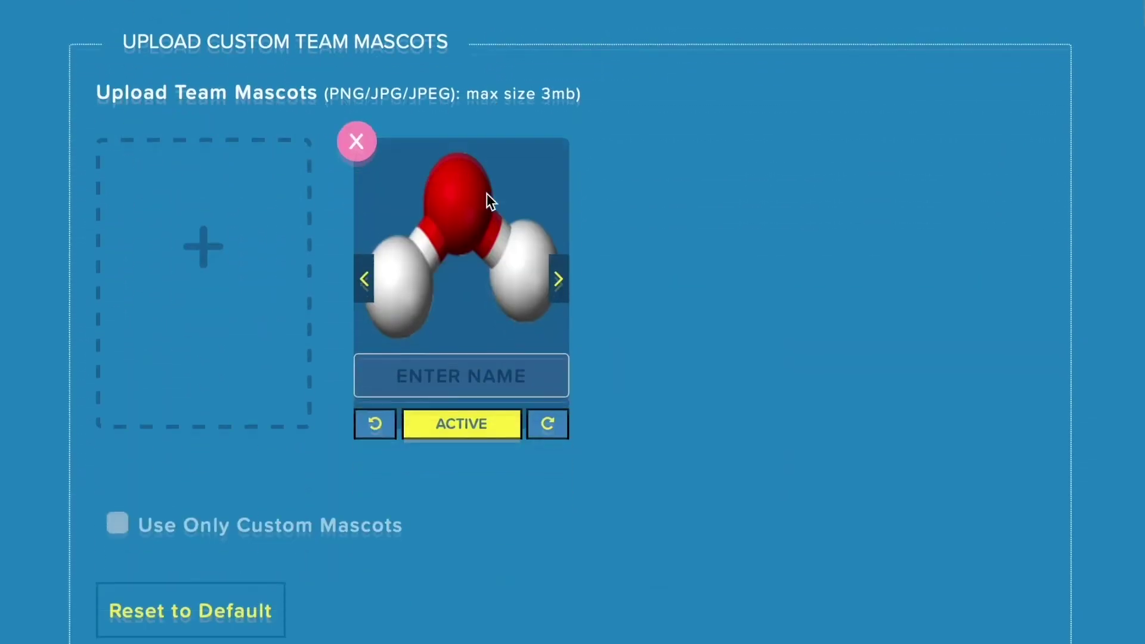
scroll(487, 195, down, 14)
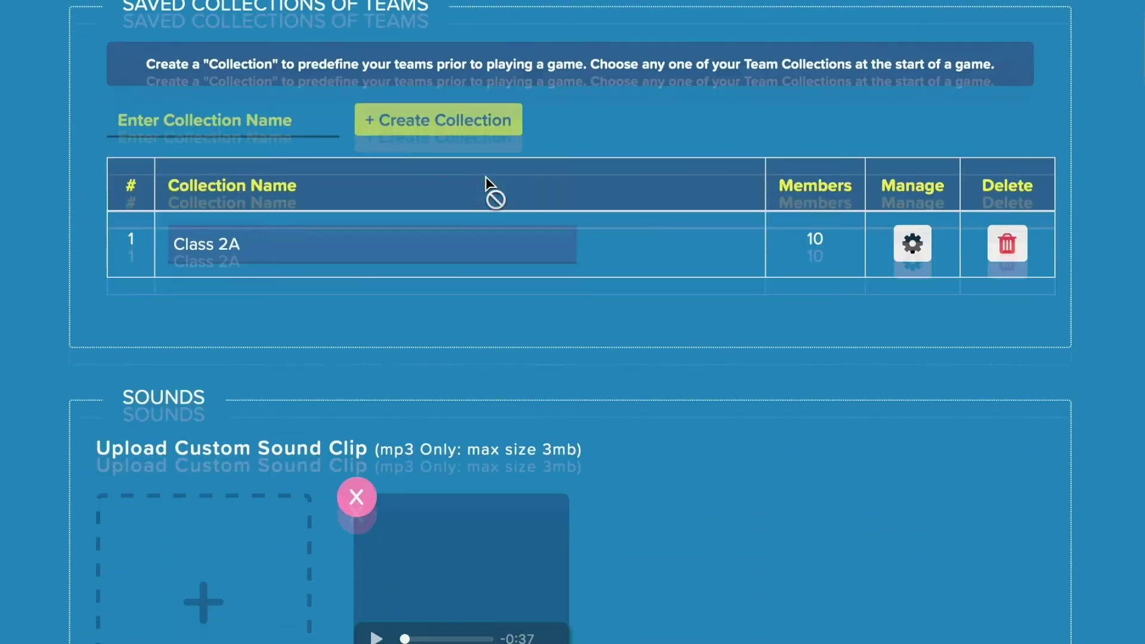
scroll(487, 177, down, 17)
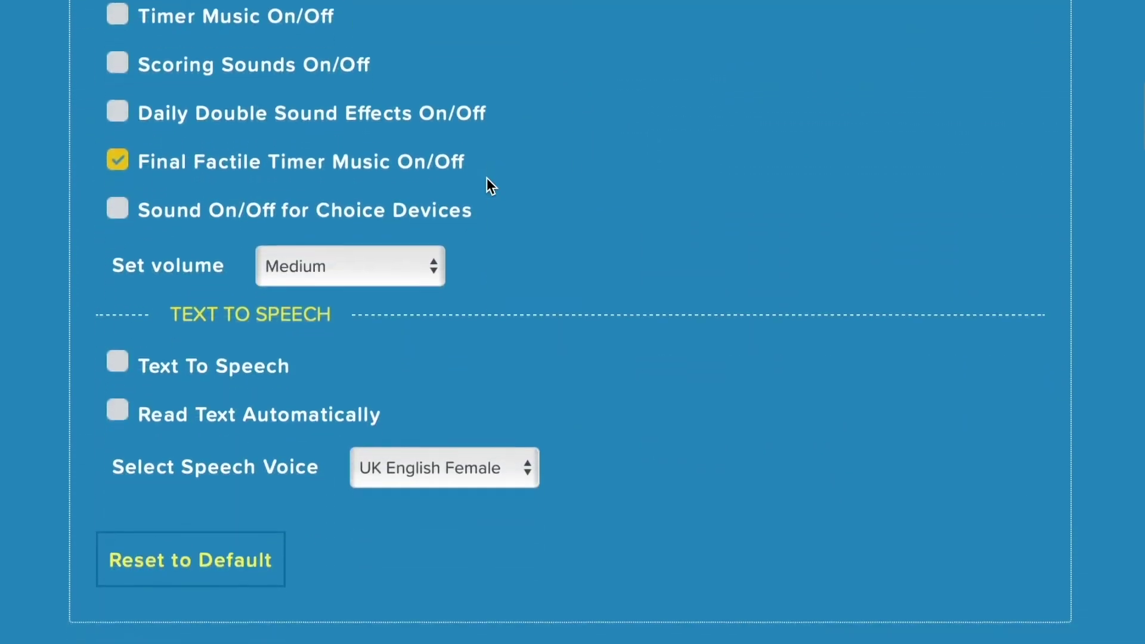
scroll(489, 157, down, 20)
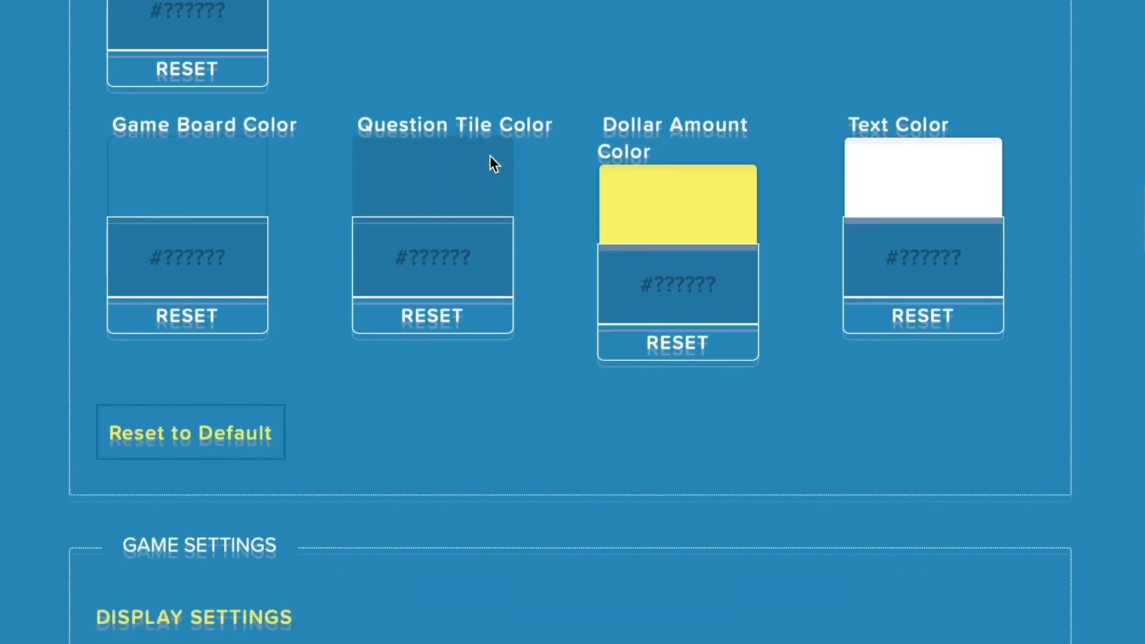
scroll(489, 156, down, 3)
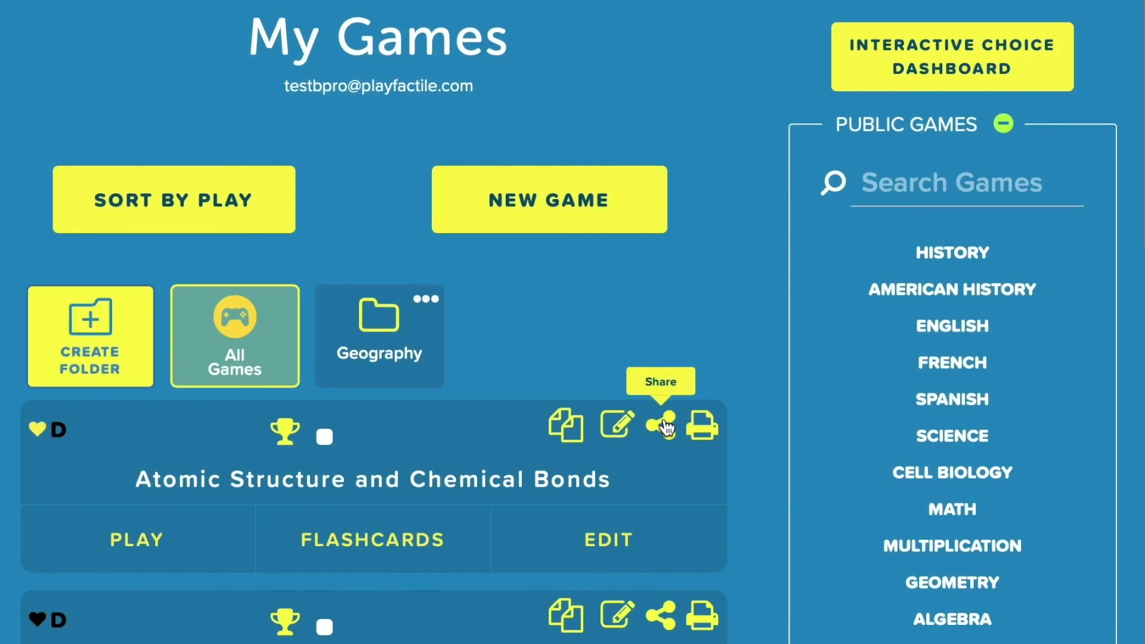
Step: Open the Atomic Structure and Chemical Bonds sharing options and look over the Support page's documentation topics
click(665, 426)
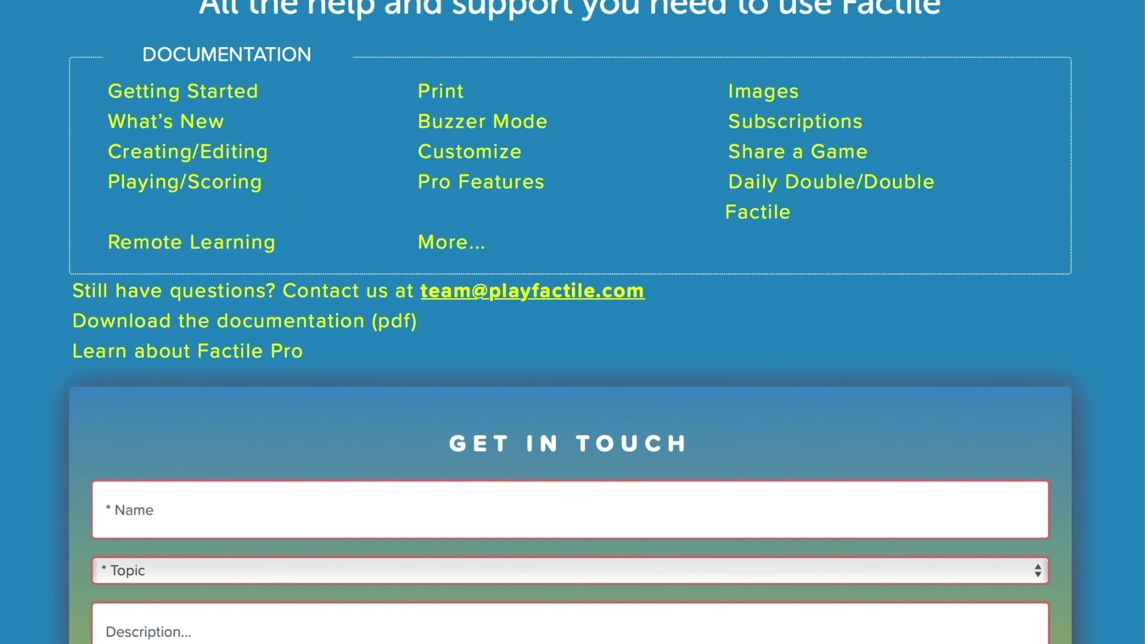
scroll(573, 322, up, 2)
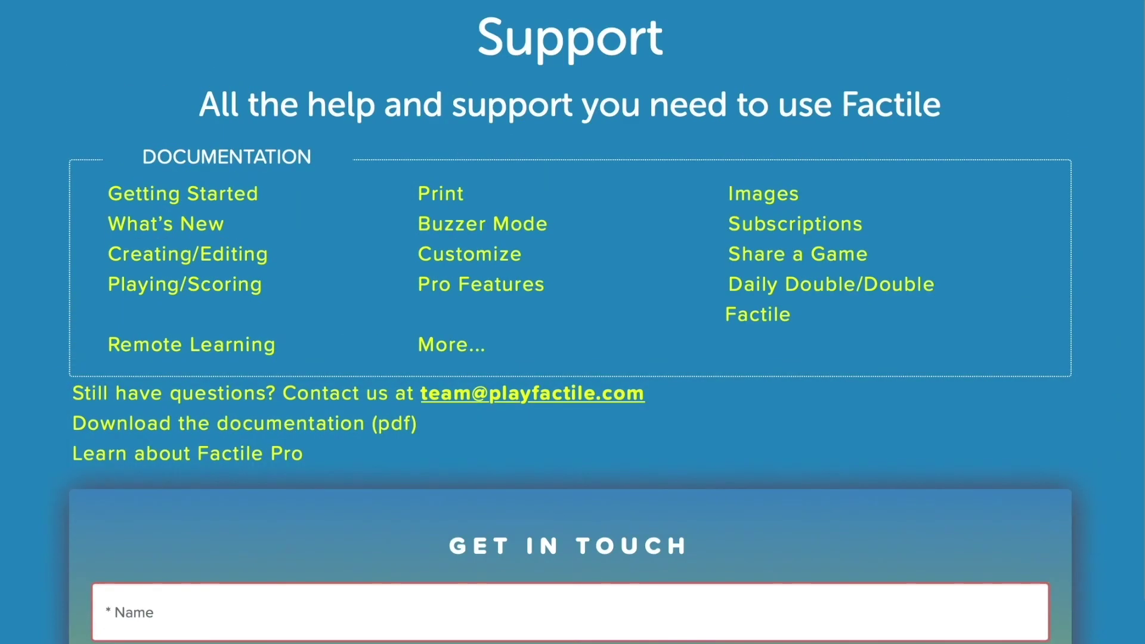